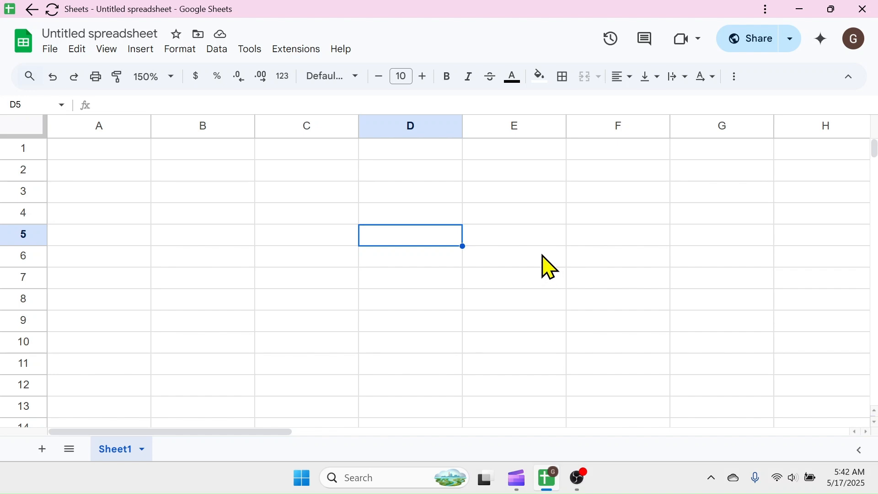
Open the Opera browser at docs.google.com/spreadsheets and start a blank spreadsheet there.
click(302, 479)
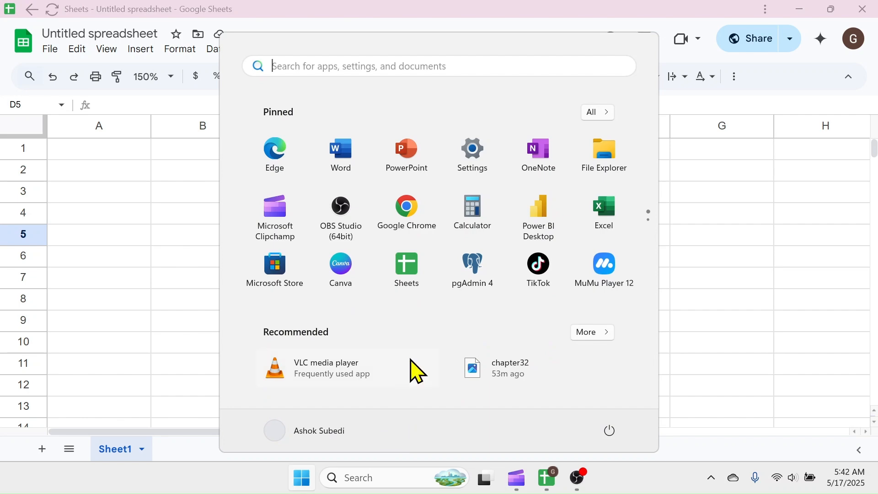
scroll(406, 217, down, 3)
click(276, 155)
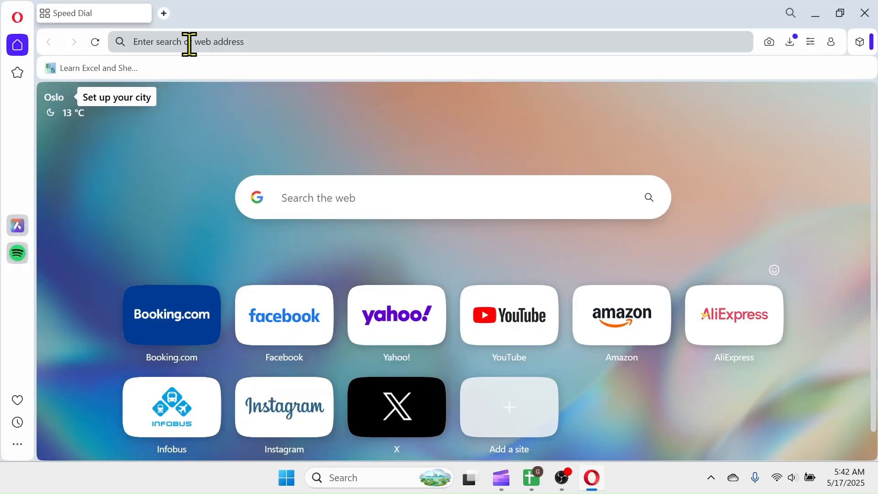
click(188, 41)
text(docs.google.com/spreadsheets)
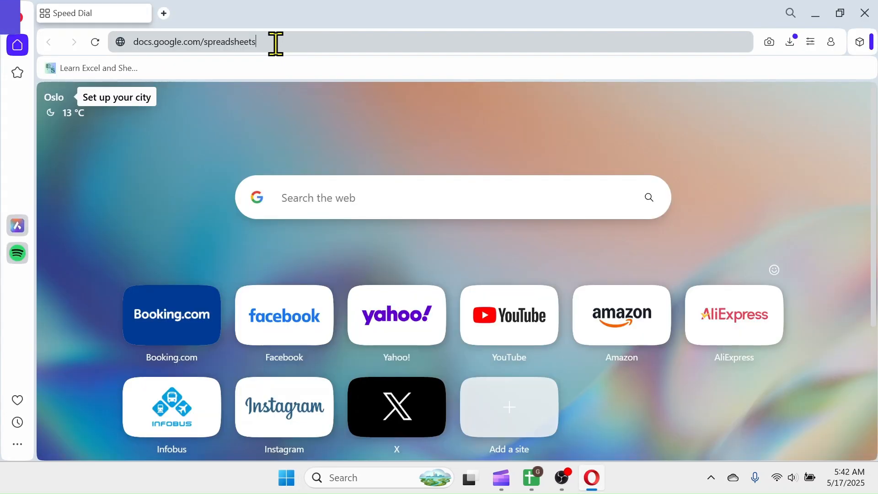
key(Return)
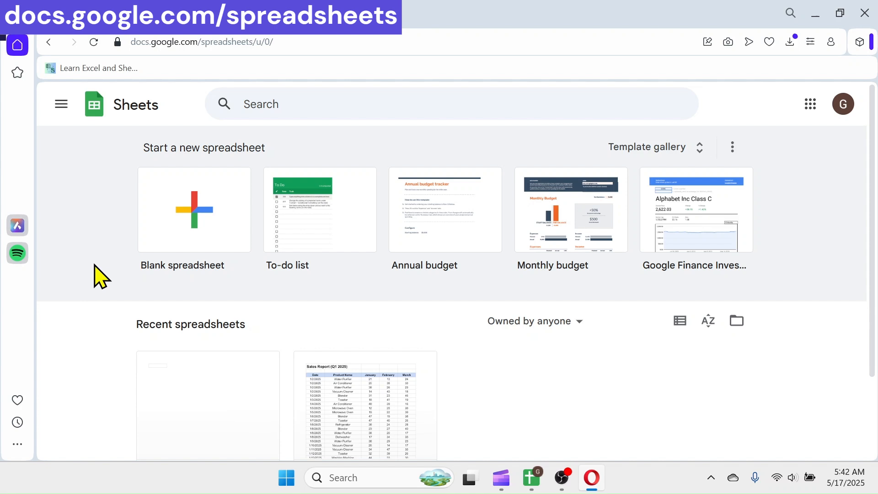
click(191, 214)
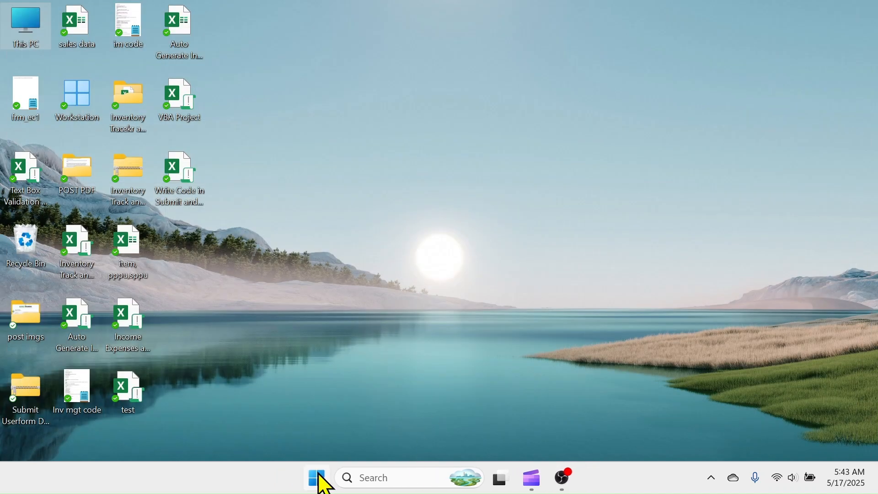
Launch the Google Sheets desktop app and create a blank spreadsheet, dismissing the pre-built tables suggestions.
click(318, 479)
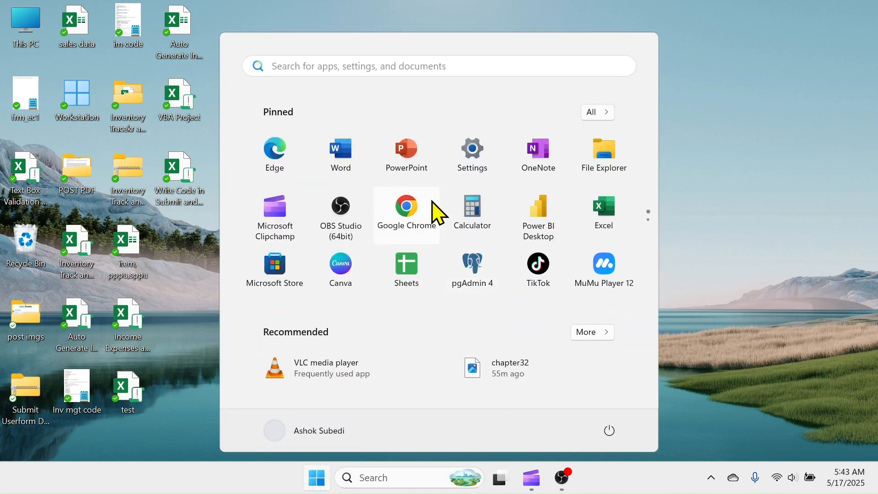
scroll(433, 209, down, 1)
click(343, 151)
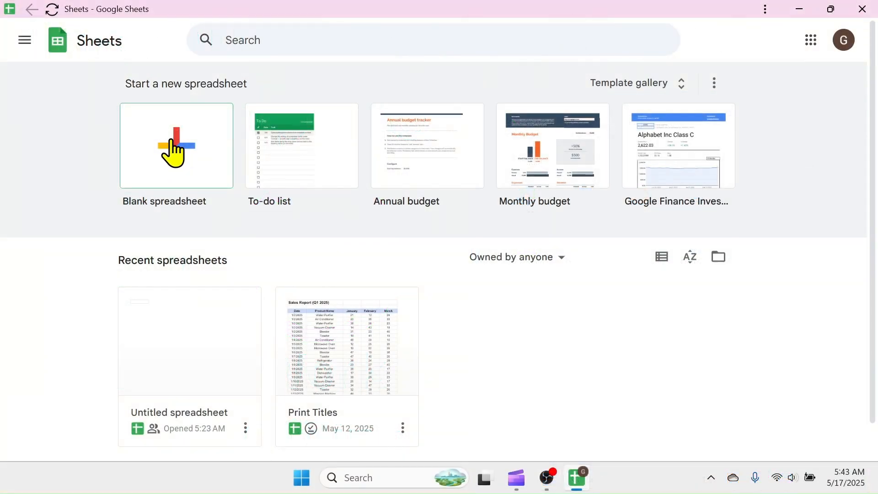
click(172, 152)
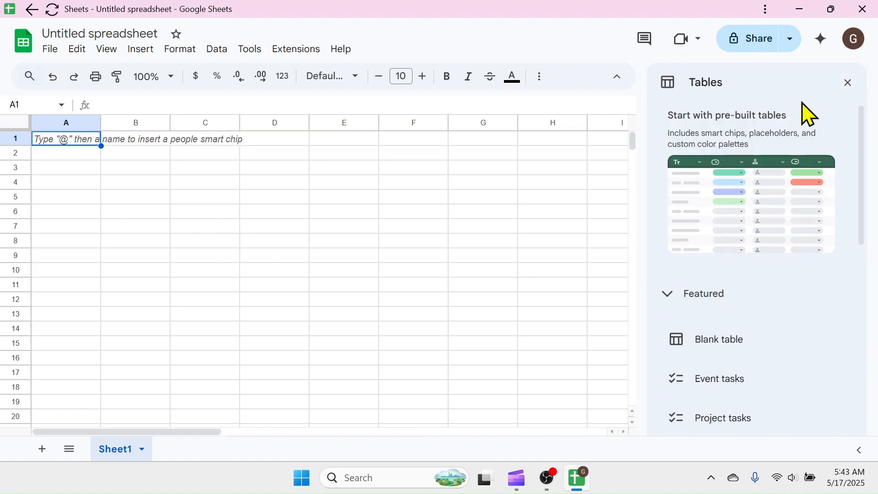
click(849, 83)
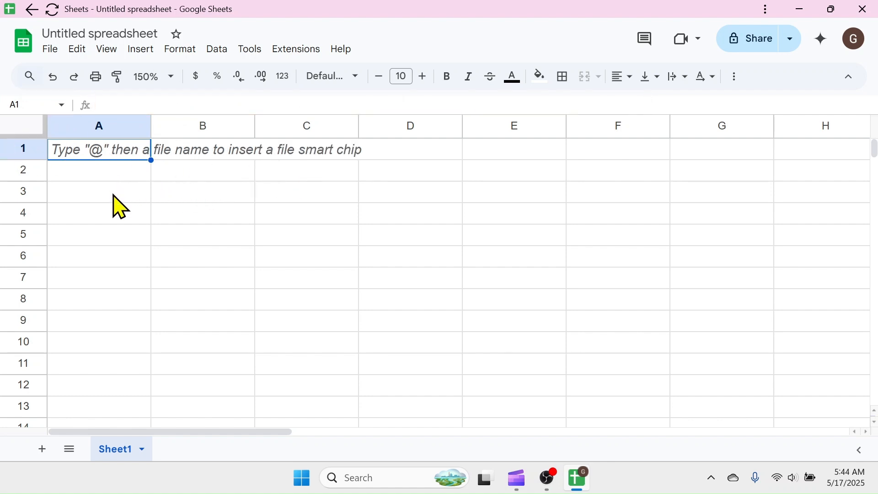
Select columns A, B, C and D one after another to examine the vertical layout of the grid.
click(108, 121)
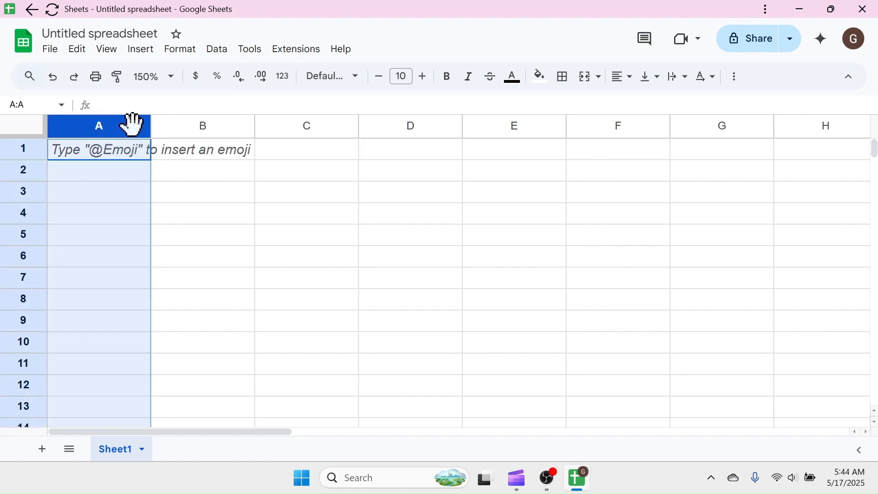
click(205, 122)
click(295, 128)
click(398, 128)
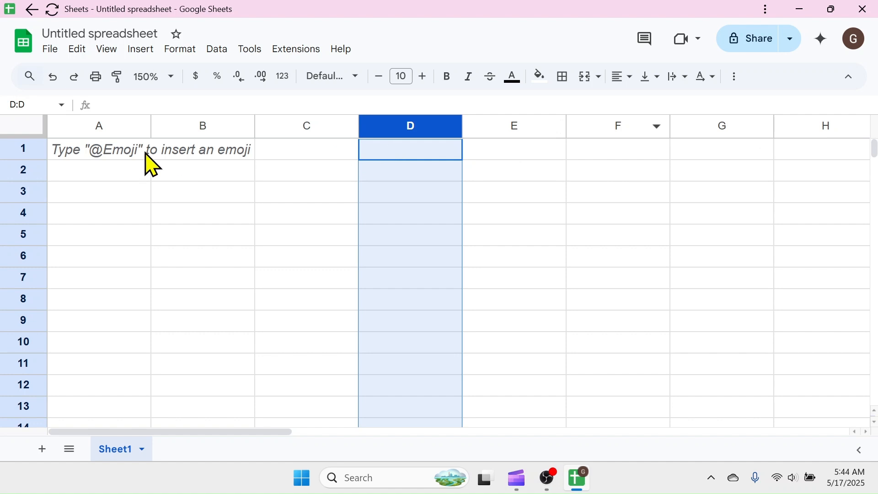
Select rows 1 to 4 one by one, followed by the single cells D7 and B5, to examine the grid.
click(27, 149)
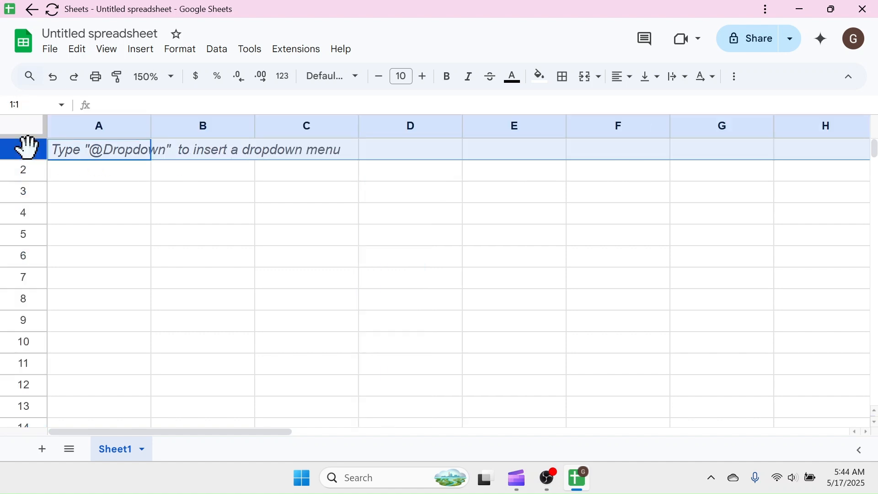
click(23, 176)
click(19, 192)
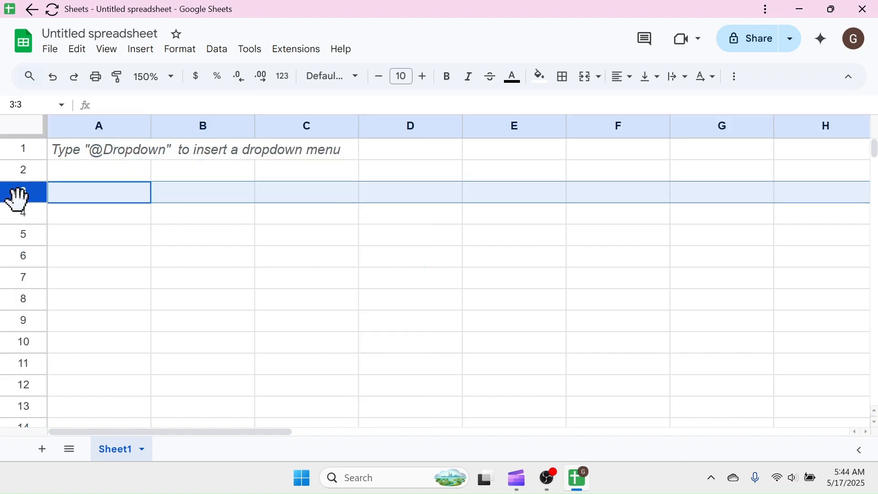
click(20, 213)
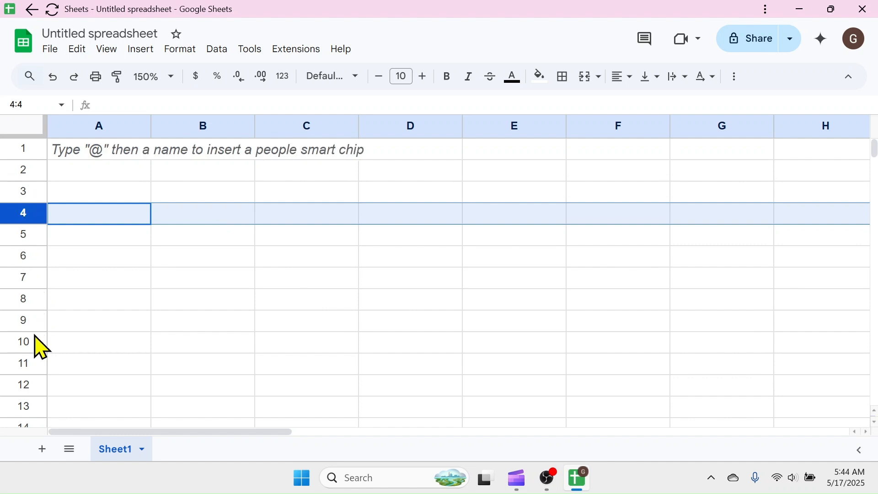
click(380, 282)
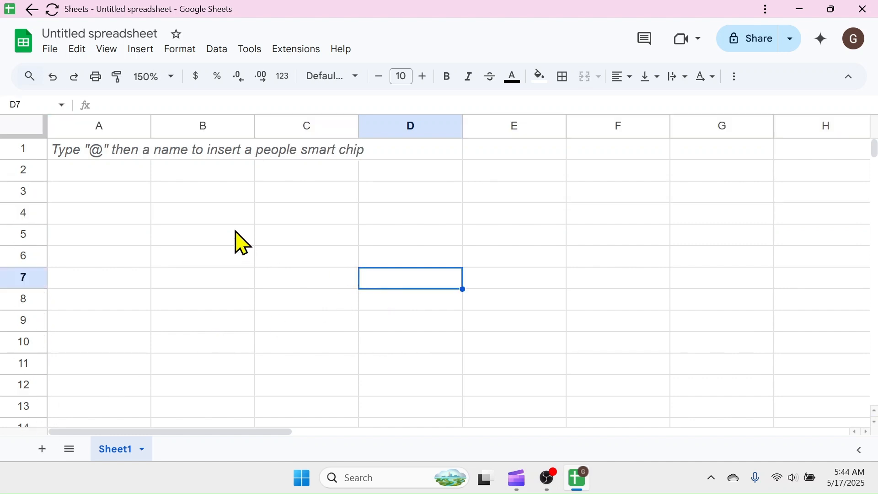
click(214, 233)
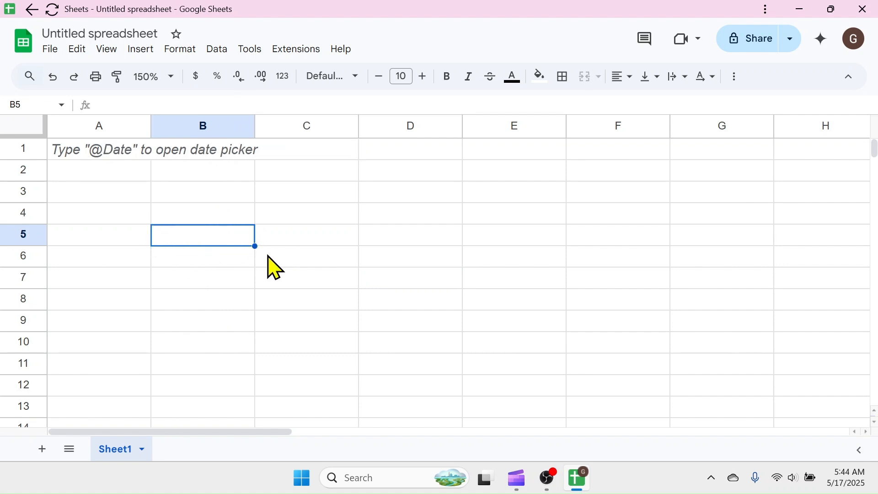
Enter the text "Google Sheets" in cell D5.
click(388, 235)
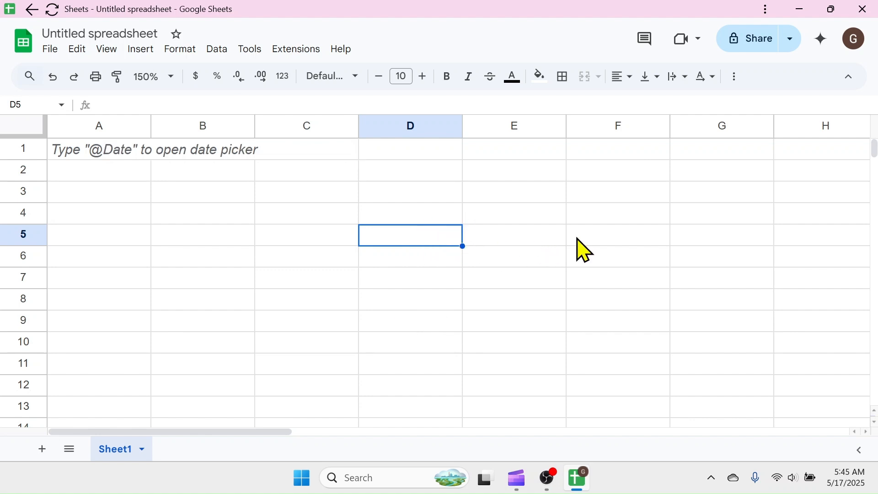
text(Google Sheets)
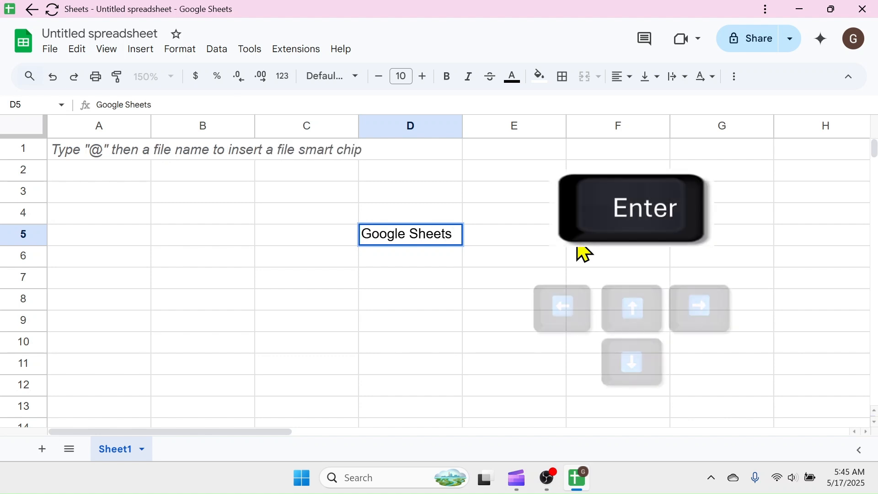
key(Return)
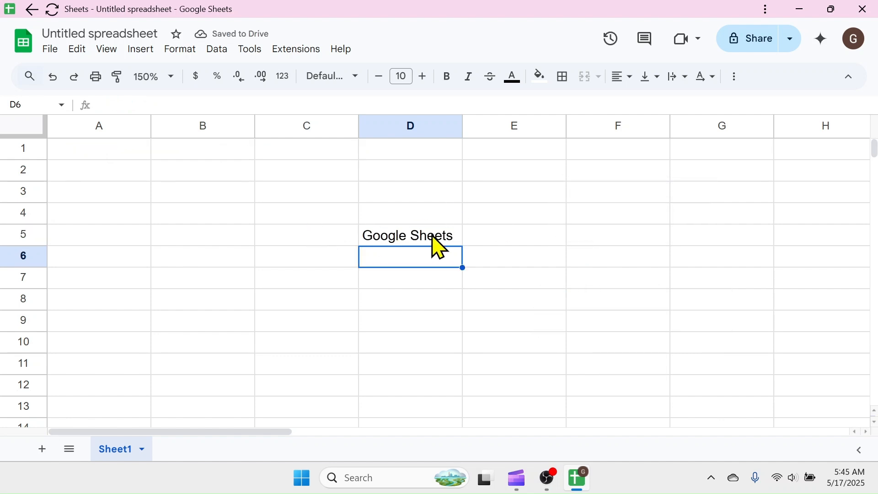
Edit the text of cell D5 in place, shortening it to "Google She".
click(446, 239)
double_click(445, 236)
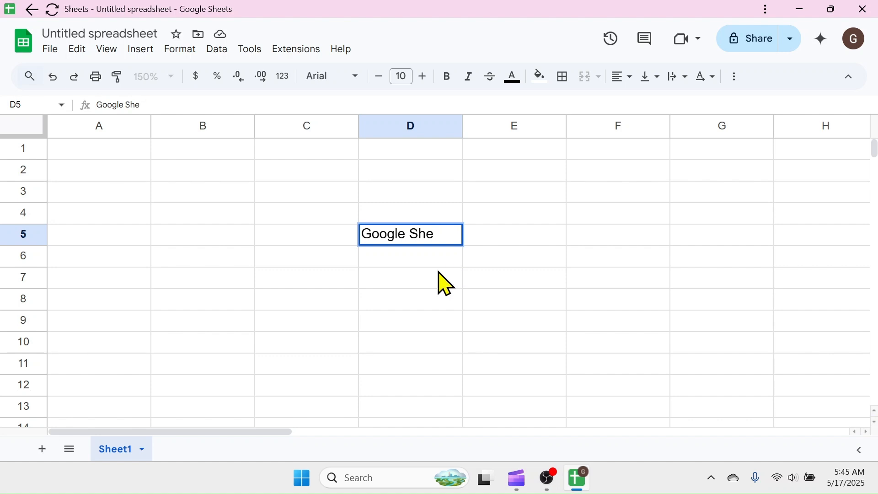
click(424, 285)
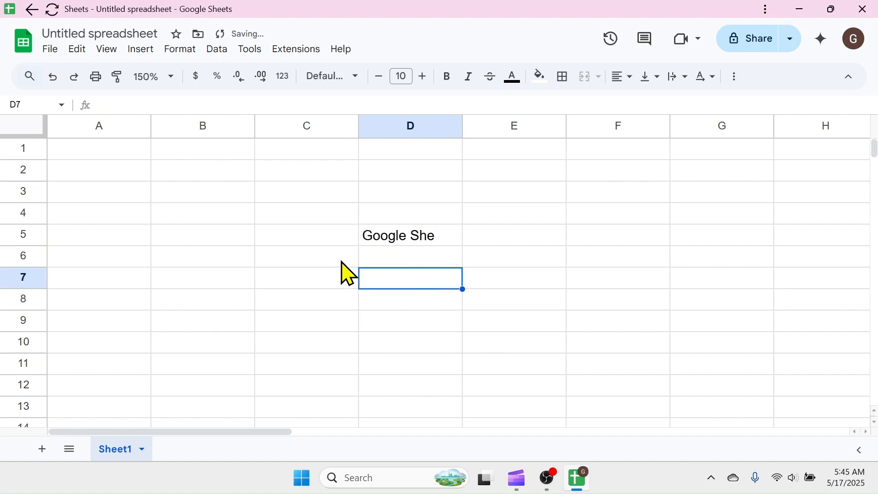
Extend the text of cell D5 to "Google Sheet", and clear the cell's contents.
click(416, 242)
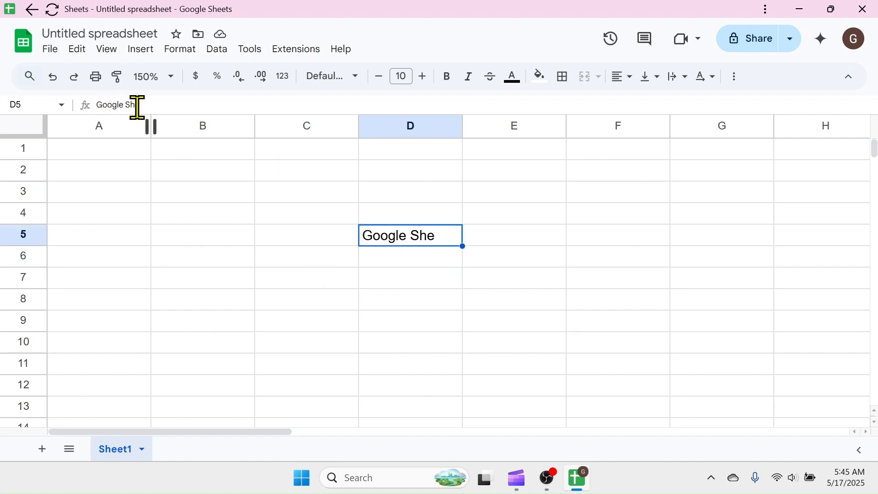
click(162, 103)
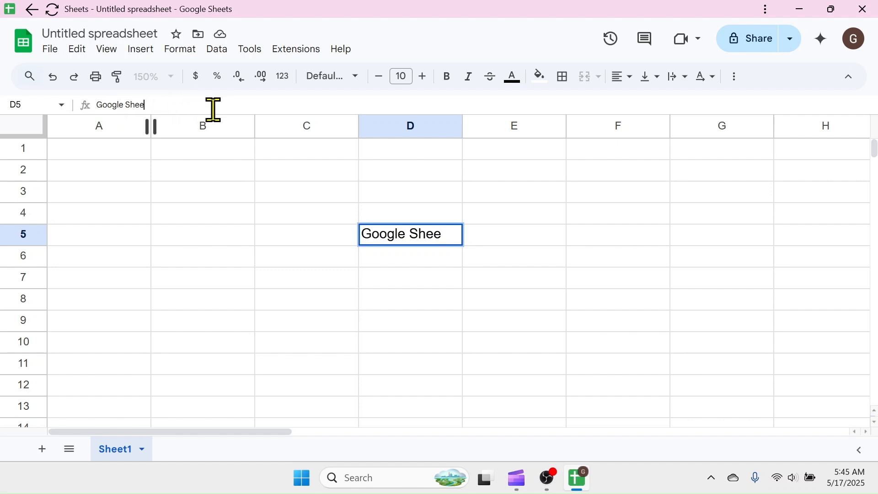
key(Return)
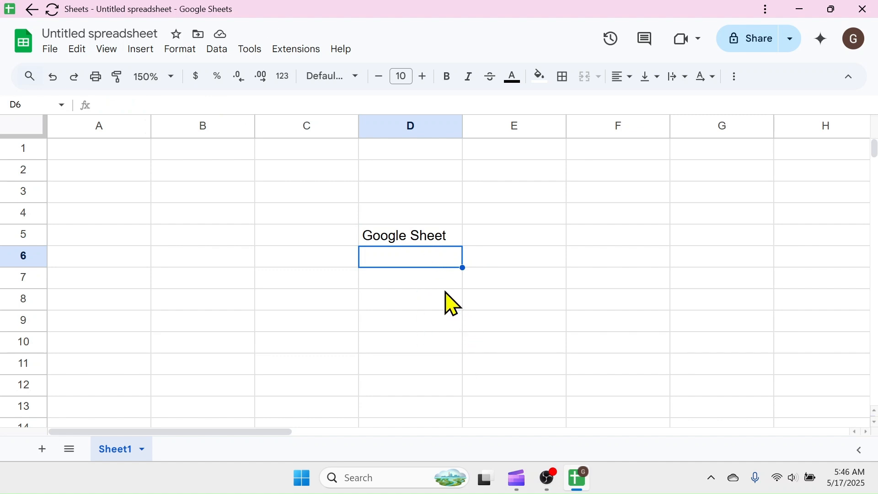
click(435, 241)
key(Delete)
Enter the column headers Product Name, Jan, Feb and March in cells A1 to D1.
key(ctrl+Home)
text(Product Name)
key(Tab)
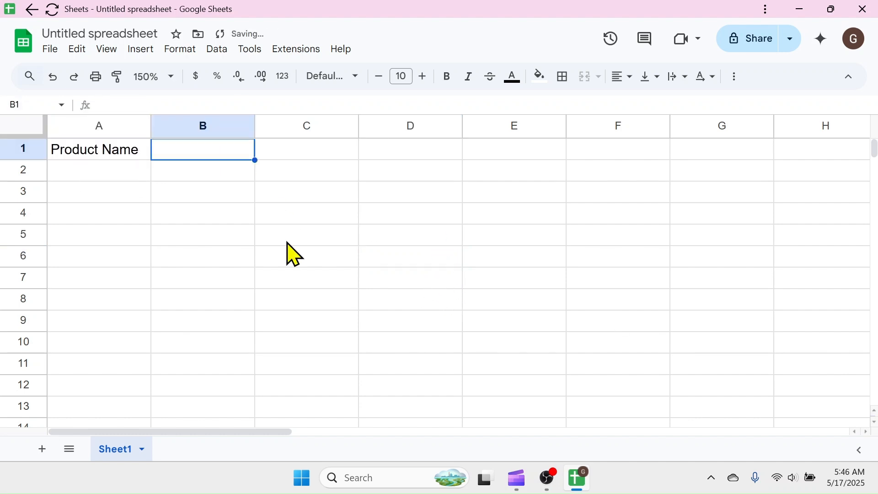
text(Jan)
key(Tab)
text(Feb)
key(Tab)
text(March)
key(Return)
List the products Television, Heater, Fan, Washing Machine and Refrigerator in cells A2 to A6.
text(Television)
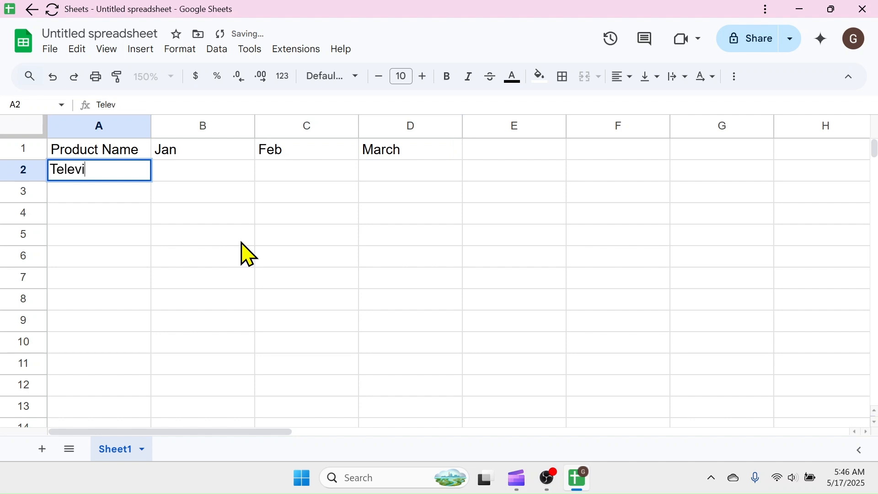
key(Return)
text(Heater)
key(Return)
text(Fan)
key(Return)
text(Washing Machine)
key(Return)
text(Refrigerator)
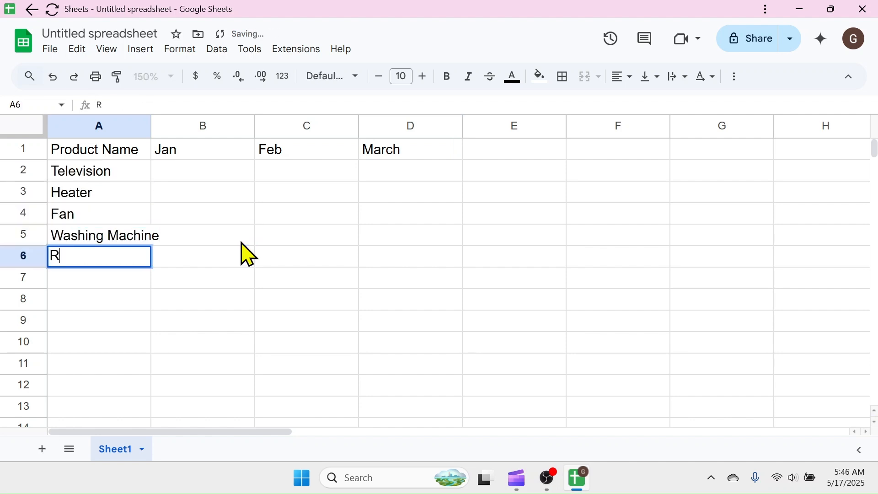
key(Return)
Fill in the Television row with 12 for Jan, 4 for Feb and 9 for March.
key(ctrl+Home)
key(Down)
key(Right)
text(12)
key(Tab)
text(4)
key(Tab)
text(9)
key(Down)
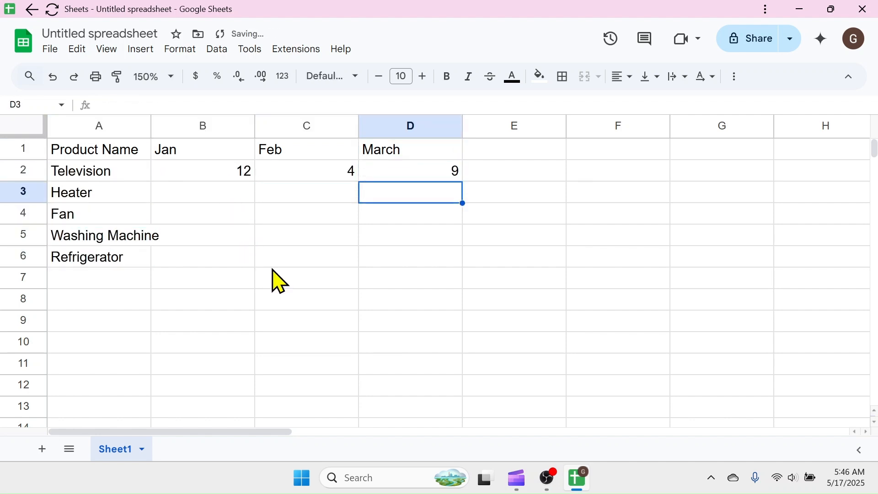
Fill in the Heater row with 7 for Jan, 15 for Feb and 11 for March.
text(11)
key(Left)
key(1)
key(5)
key(Left)
text(7)
key(Down)
Fill in the Fan row with 12 for Jan, 8 for Feb and 3 for March.
key(1)
key(2)
key(Tab)
text(8)
key(Tab)
text(3)
key(Return)
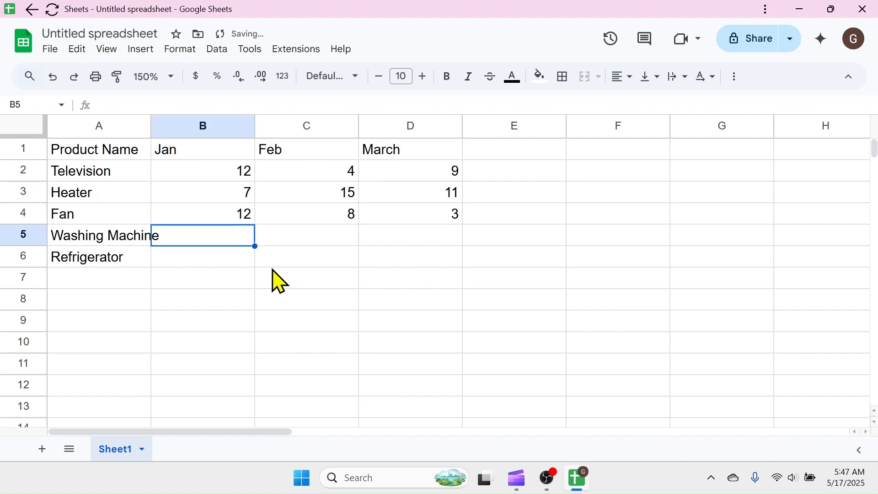
Fill in the Washing Machine row with 2 for Jan, 5 for Feb and 7 for March.
text(2)
key(Tab)
key(5)
key(Tab)
key(7)
key(Down)
Fill in the Refrigerator row with 1 for Jan, 3 for Feb and 8 for March.
key(Left)
key(Left)
text(1)
key(Tab)
key(3)
key(Tab)
text(8)
key(Return)
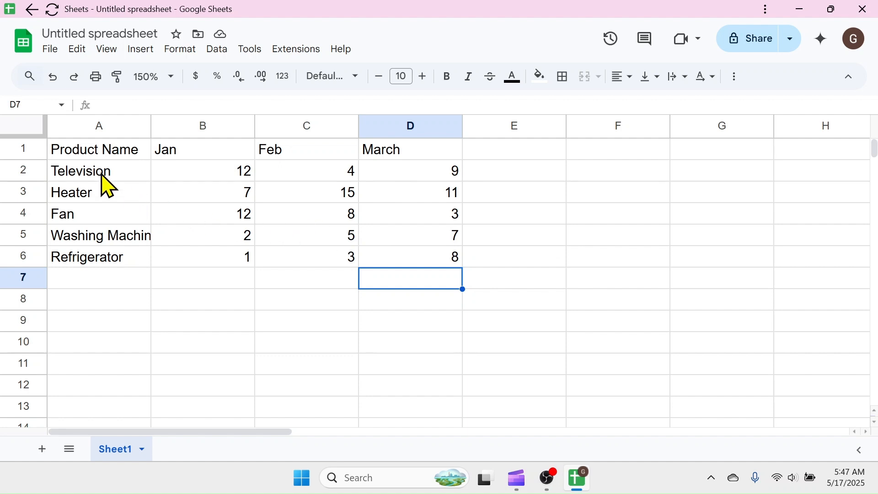
Apply borders to all sides of every cell in the table range A1:D6.
drag(98, 157, 432, 264)
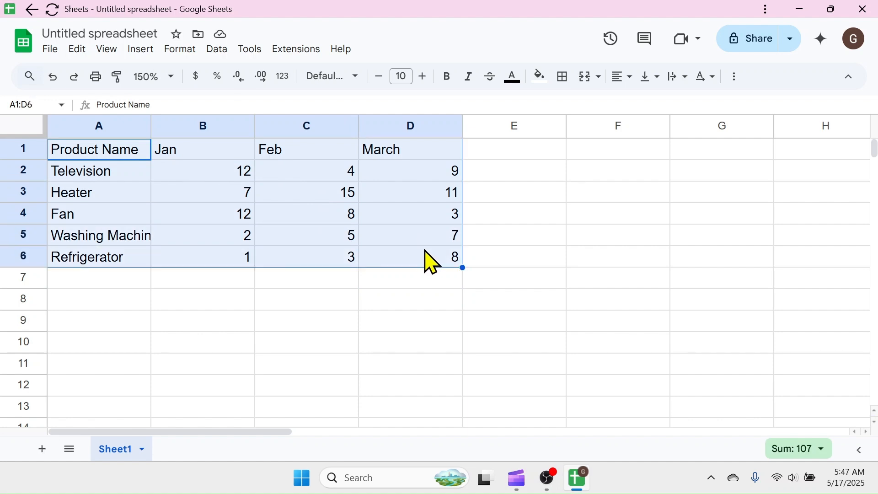
click(566, 78)
click(575, 120)
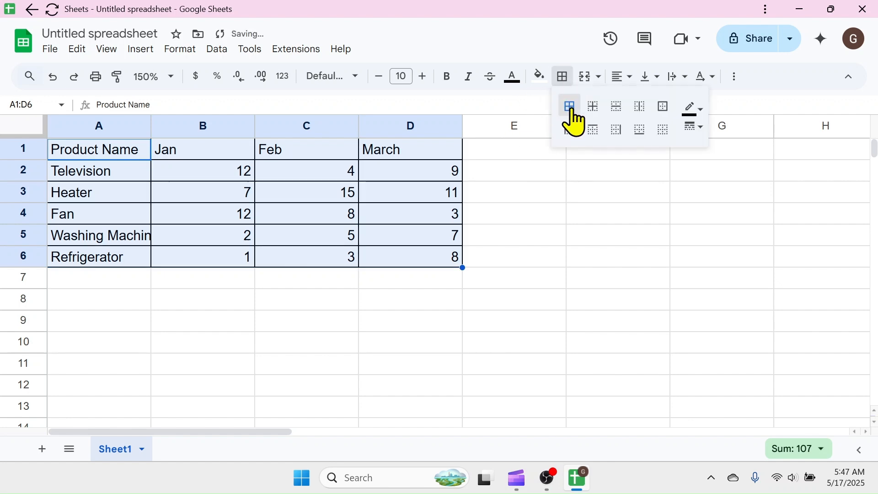
click(303, 286)
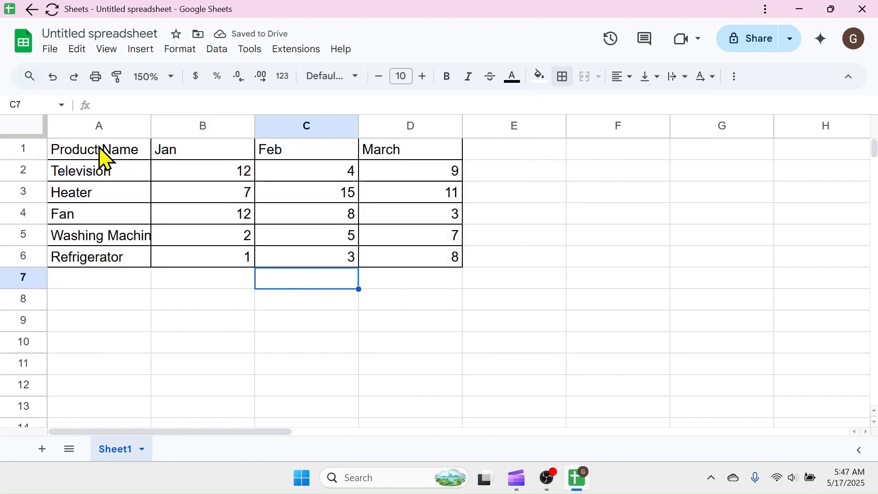
Fill the header cells A1:D1 with a light blue background.
drag(102, 157, 402, 158)
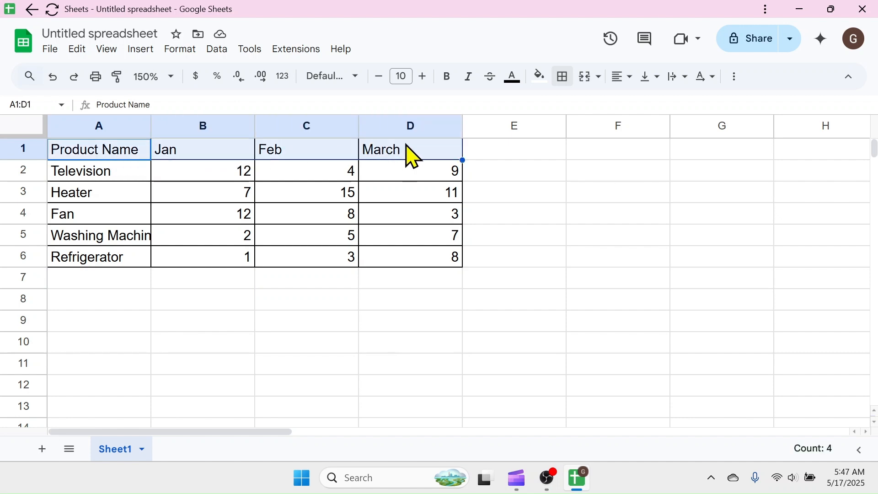
click(541, 77)
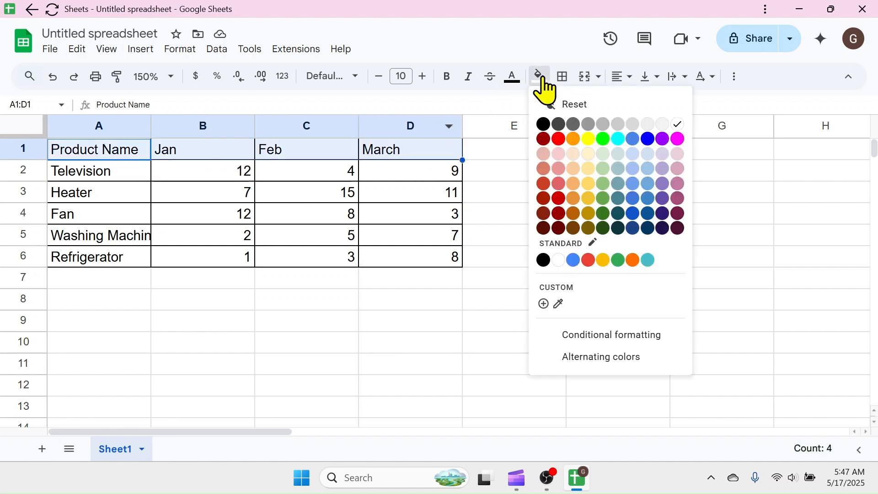
click(649, 170)
click(537, 198)
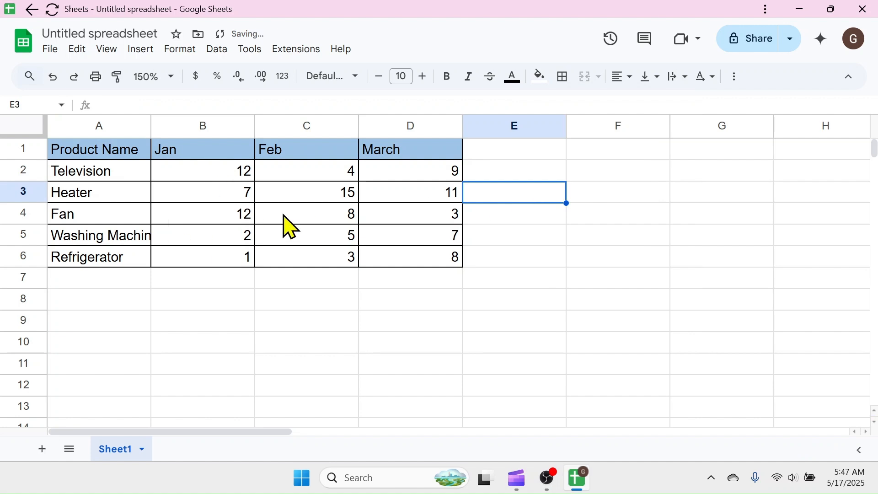
Center the contents of the table range A1:D6 horizontally and widen column A to fit the full product names.
drag(107, 157, 445, 260)
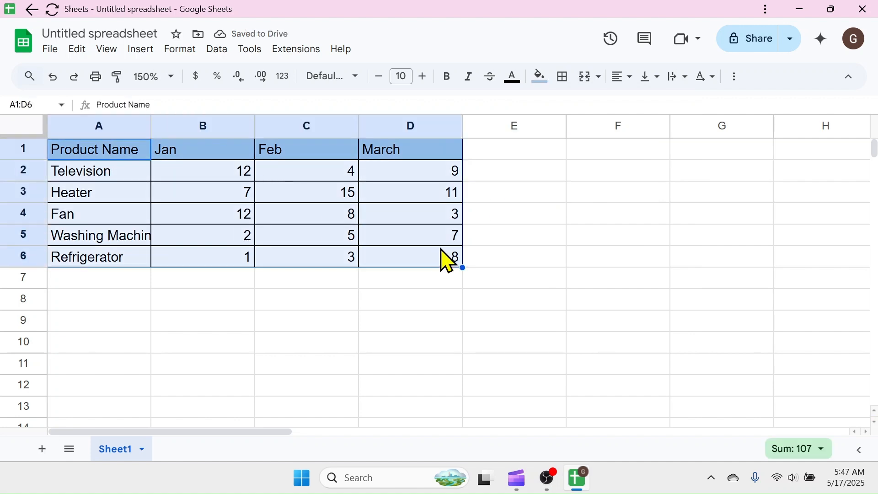
click(632, 78)
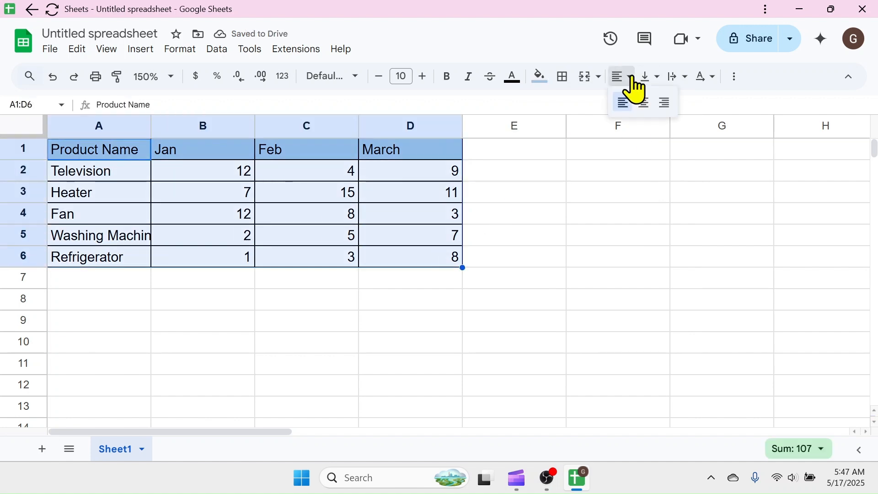
click(646, 106)
click(618, 235)
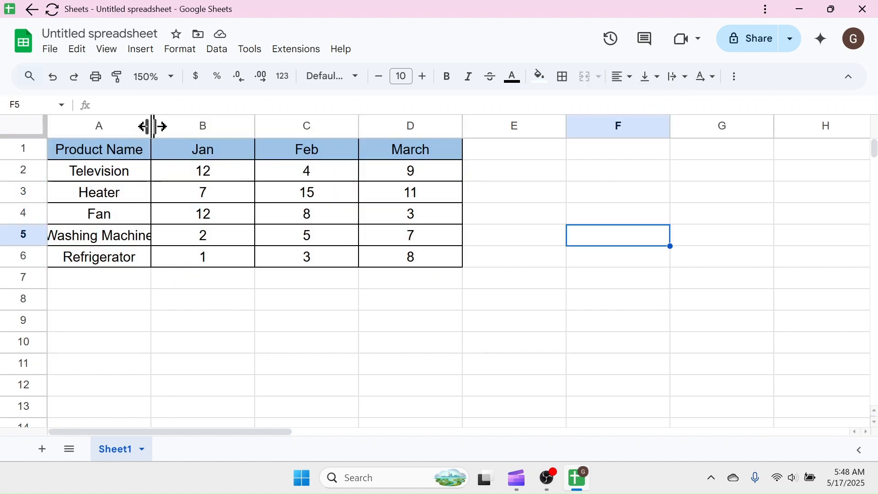
drag(152, 127, 194, 131)
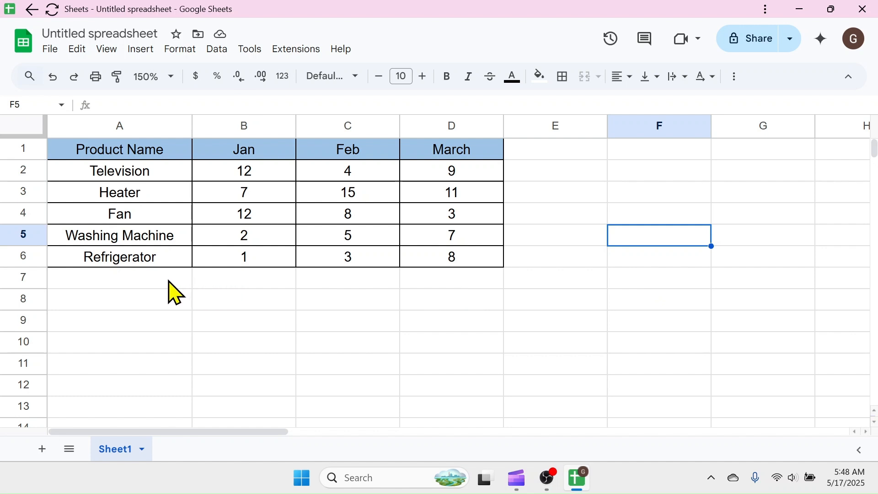
Total the Jan sales in B7 by accepting the suggested formula =SUM(B2:B6).
click(263, 287)
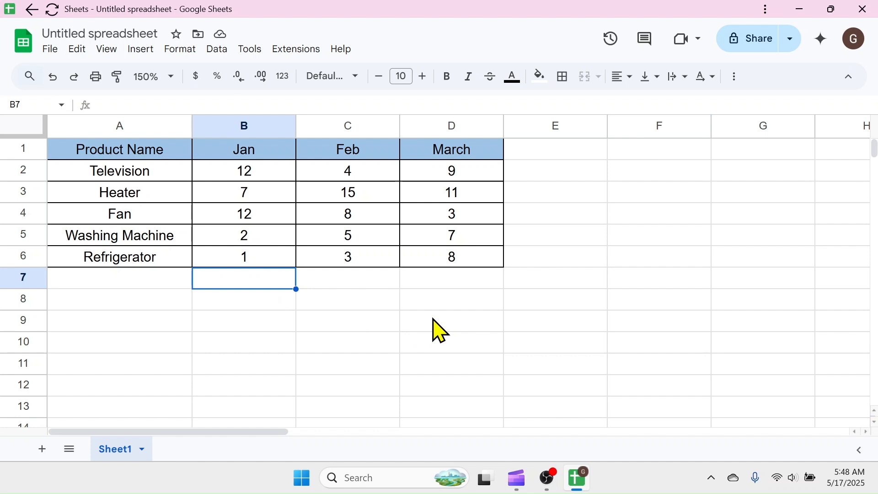
text(=)
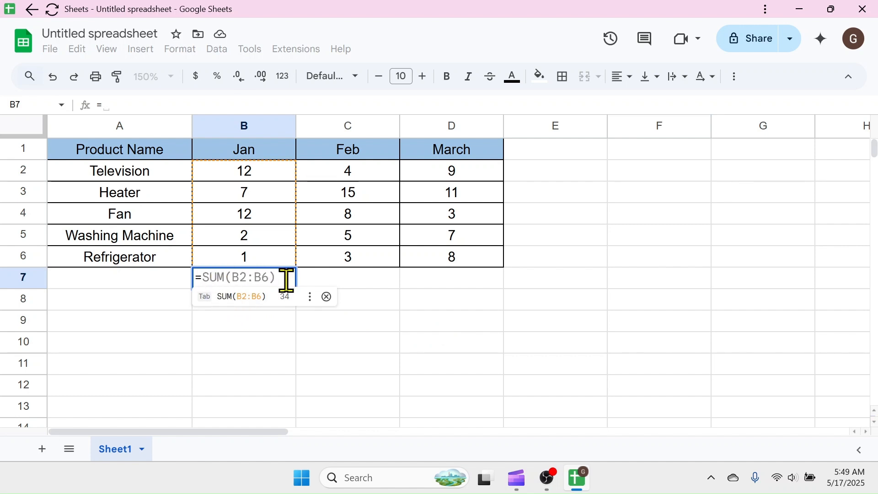
key(Tab)
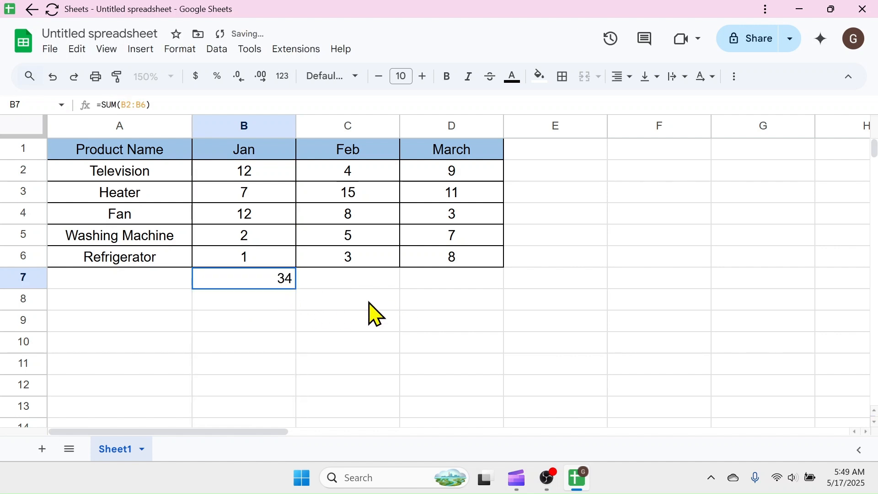
click(343, 315)
Enter the formula =SUM(B2:B6) manually in B9, selecting the Jan values as its range.
click(269, 322)
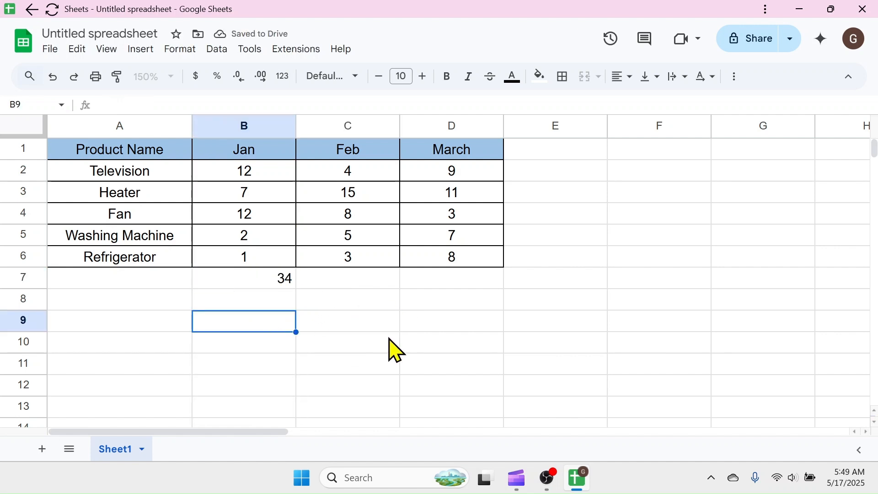
text(=)
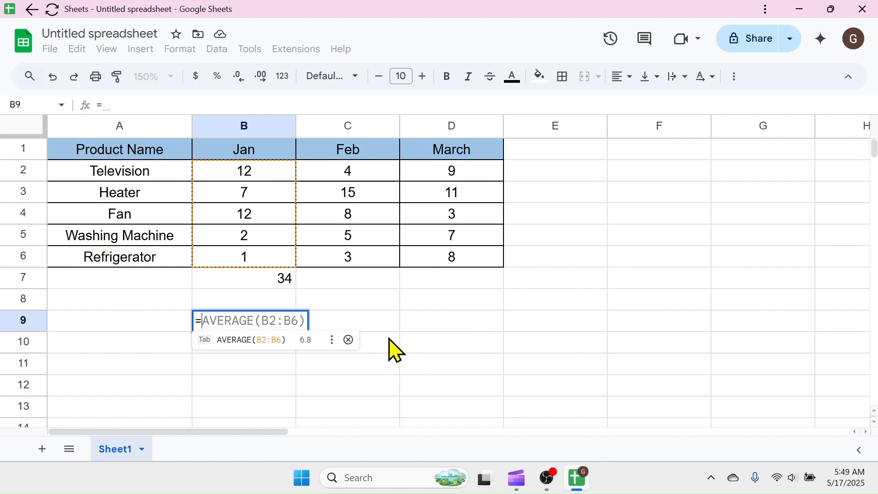
text(SUM()
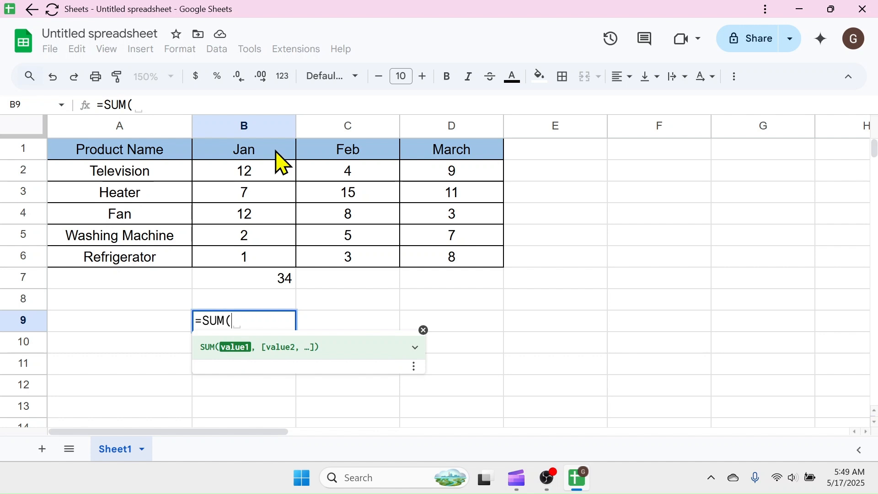
drag(263, 174, 264, 259)
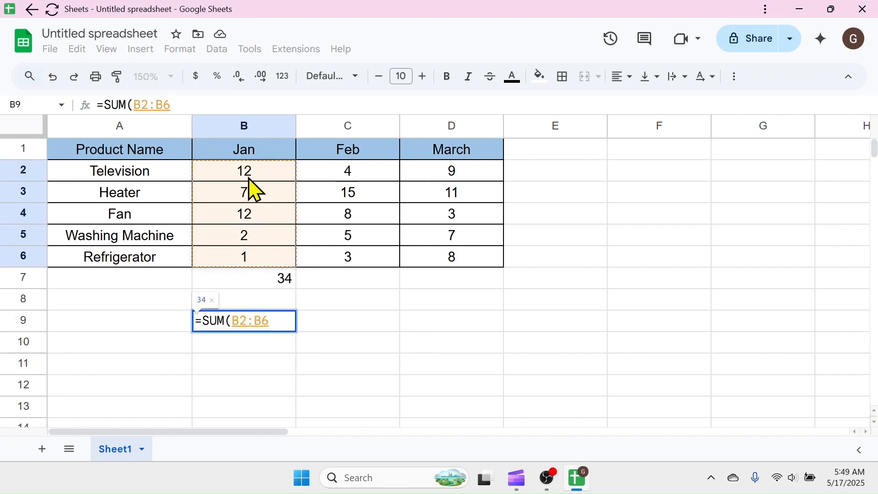
text())
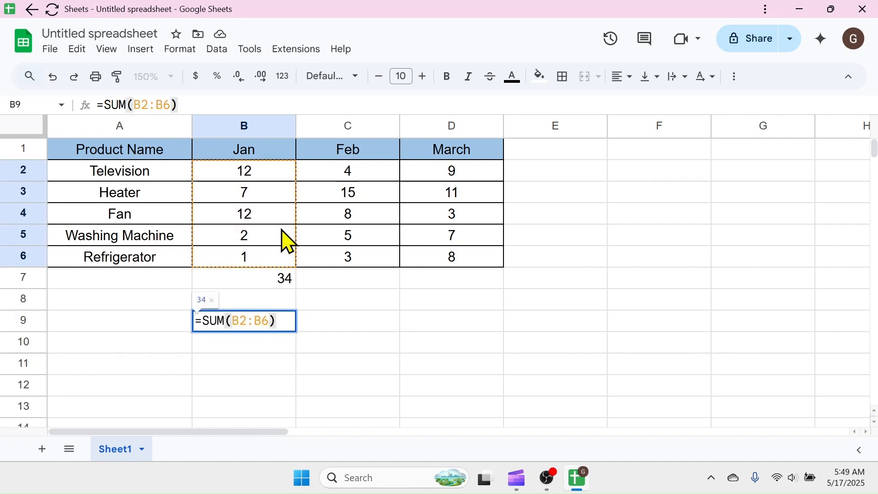
key(Return)
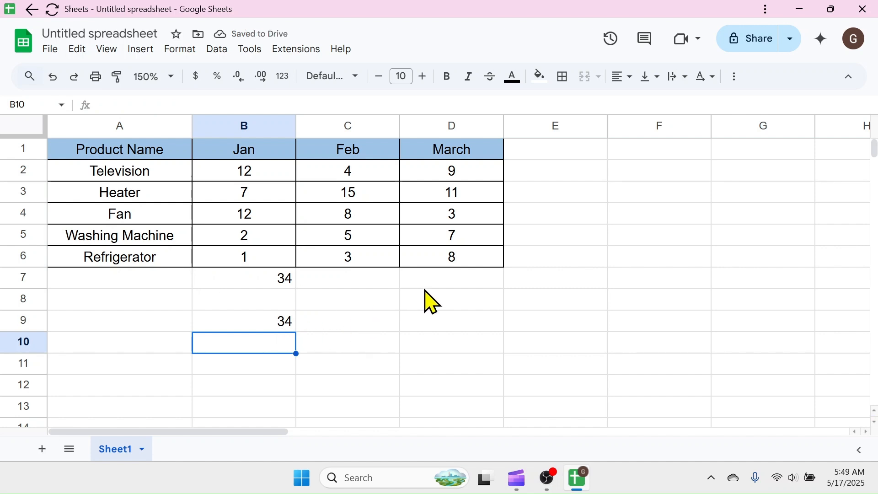
Fill the SUM formula from B7 across to C7 and D7 for the Feb and March totals.
click(267, 285)
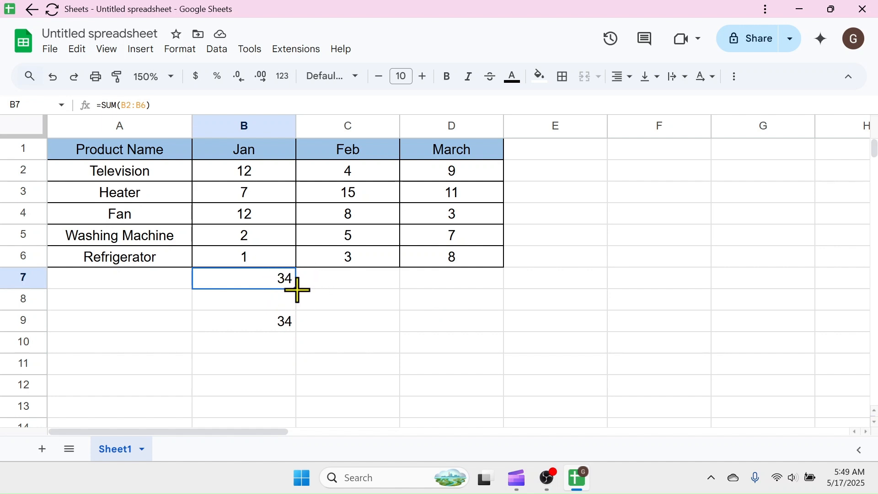
drag(351, 289, 418, 289)
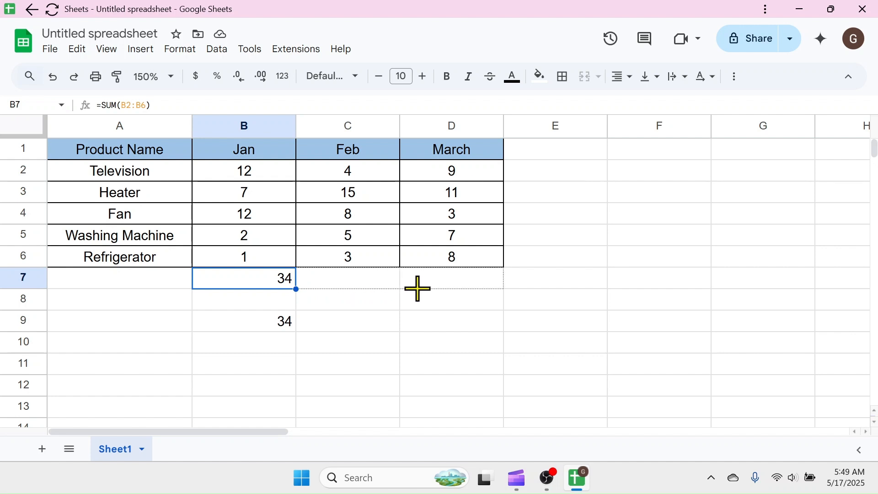
drag(473, 287, 406, 298)
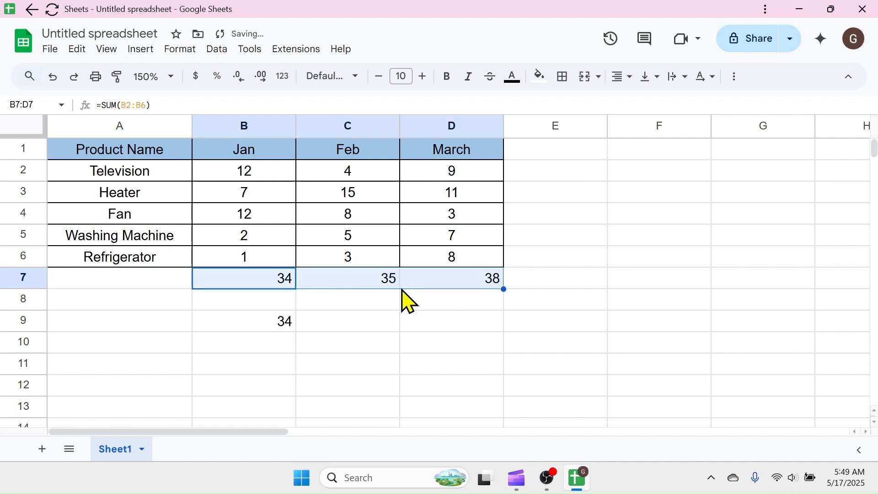
Add the heading Average in E1, beside the March column.
click(565, 147)
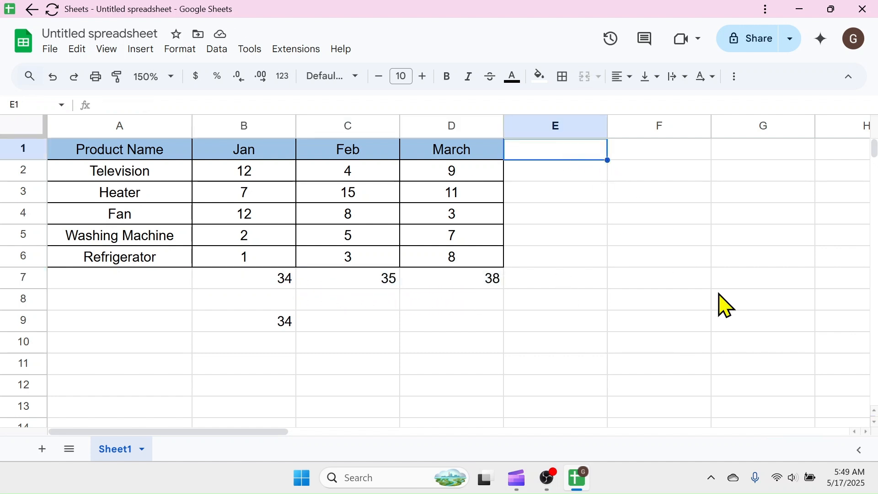
text(Average)
key(Return)
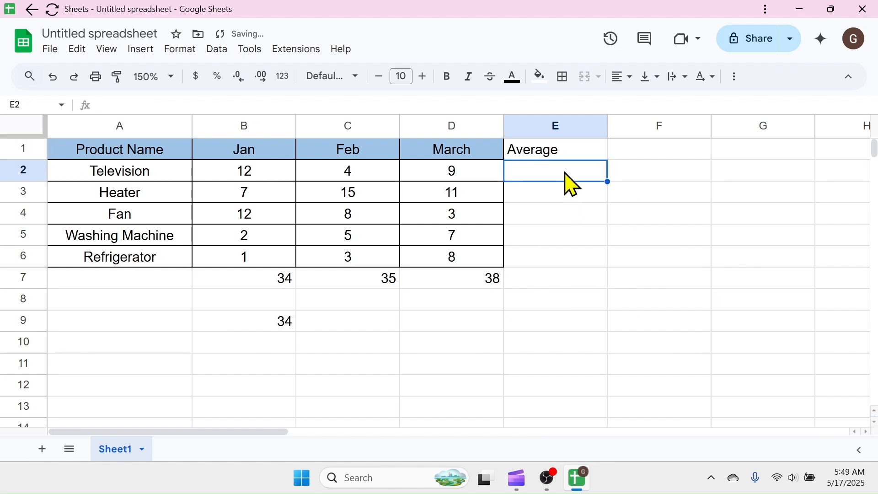
Enter =AVERAGE(B2:D2) in E2 and accept the suggested autofill for the cells down to E7.
text(=AVERA)
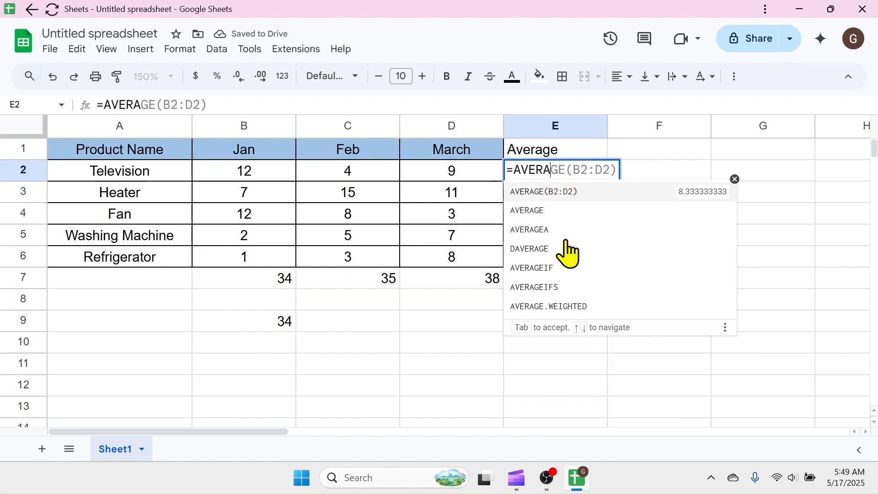
text(GE()
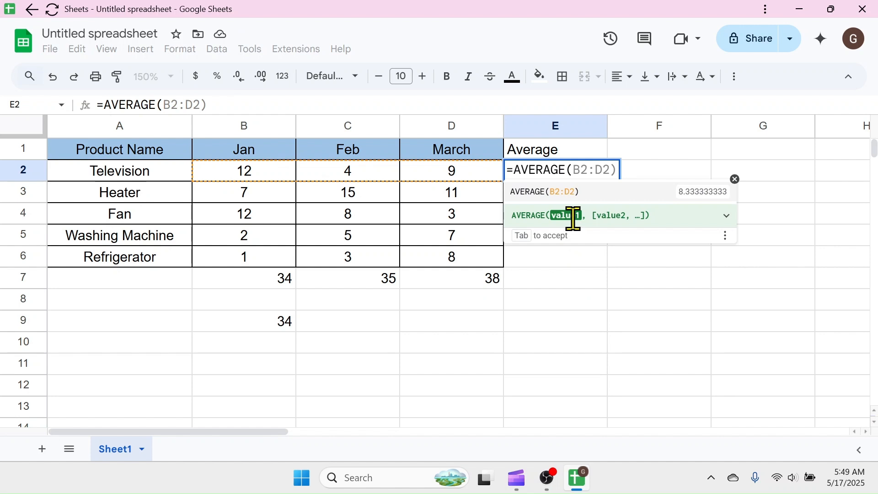
drag(251, 170, 468, 179)
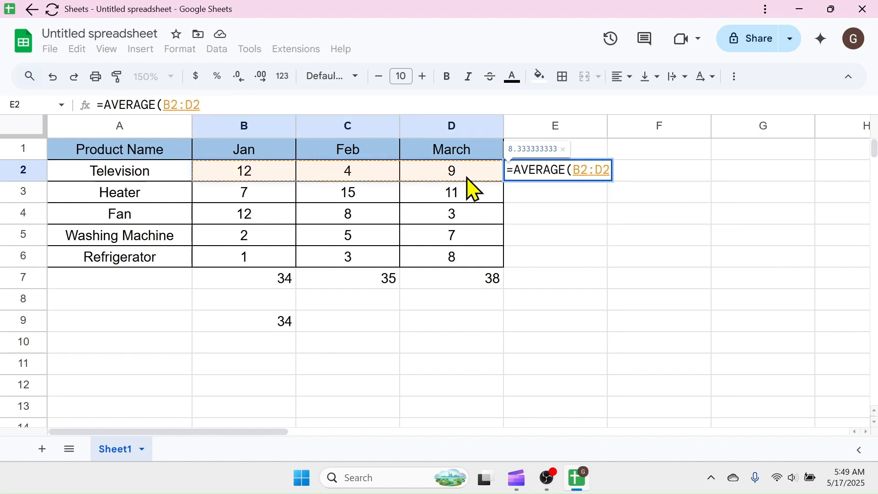
text())
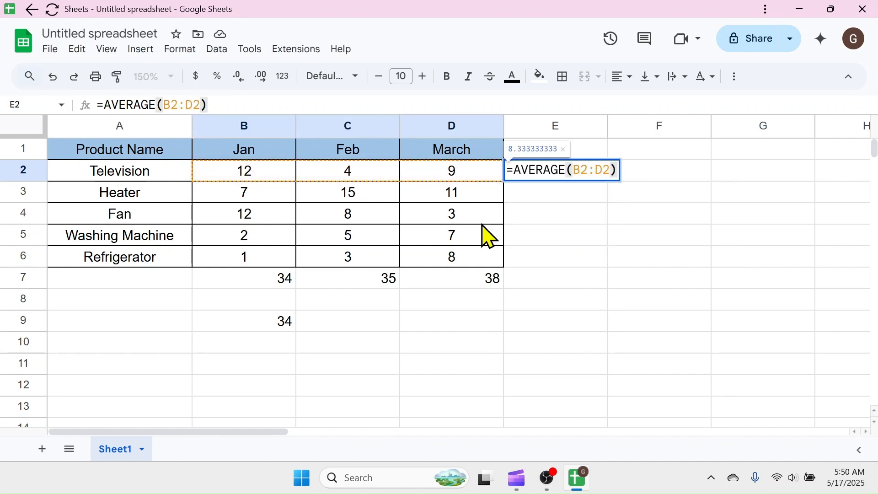
key(Return)
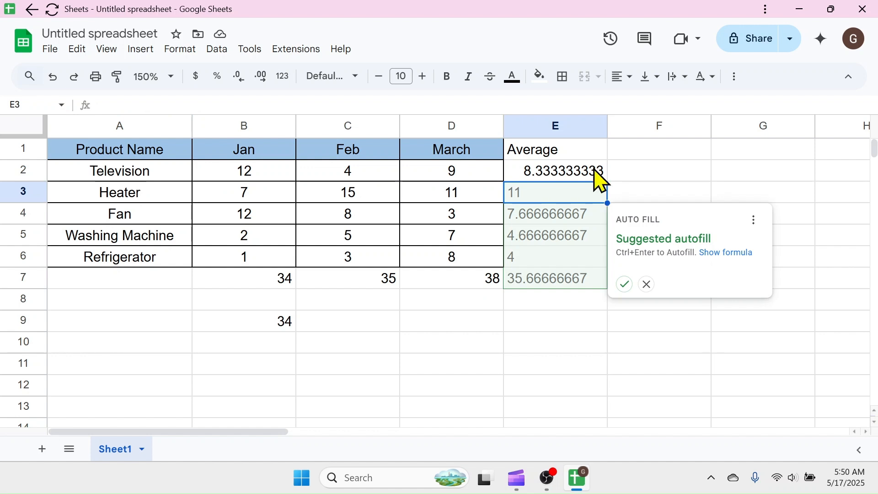
click(627, 284)
click(688, 176)
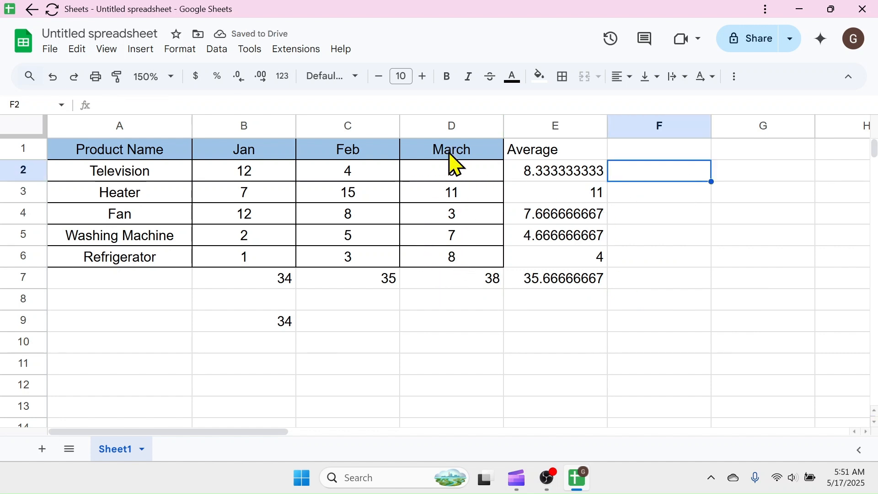
Copy the formatting of the March column D1:D6 onto the Average column E1:E6 with Paint format.
drag(460, 155, 464, 267)
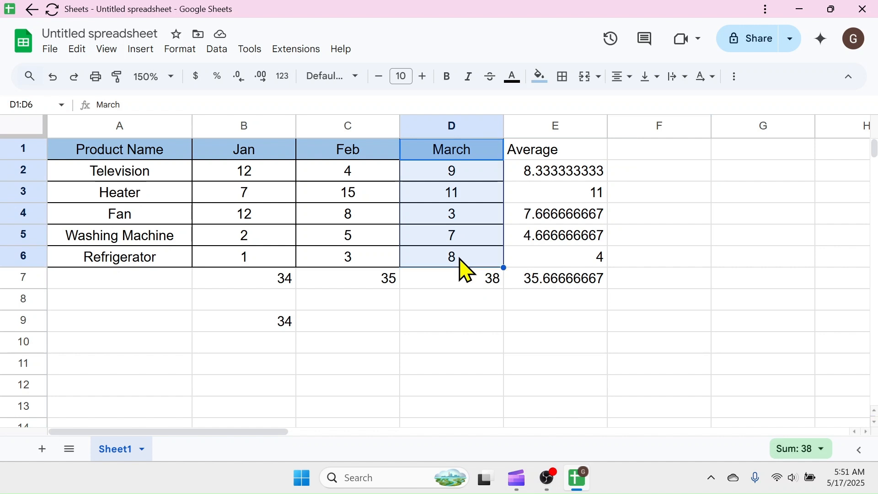
click(119, 85)
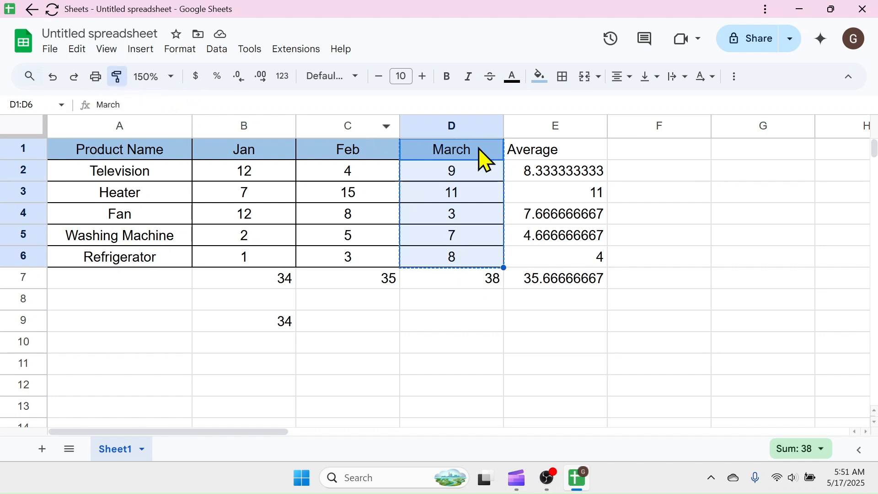
click(551, 154)
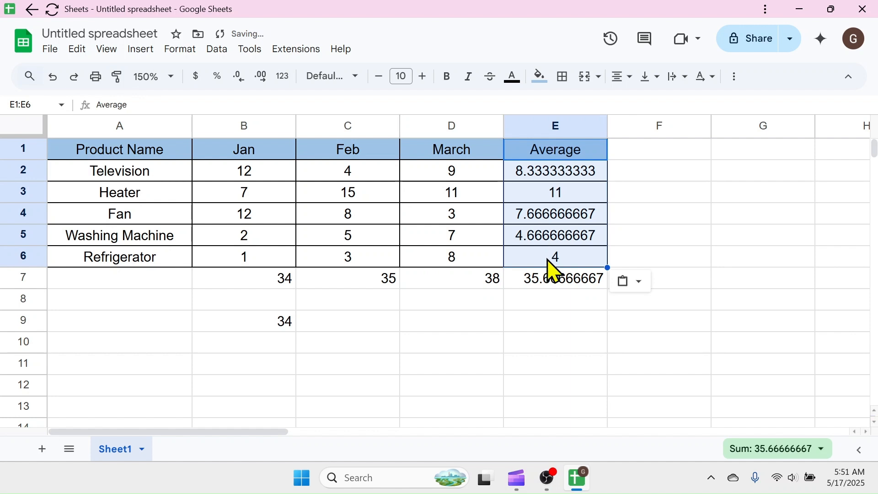
click(662, 218)
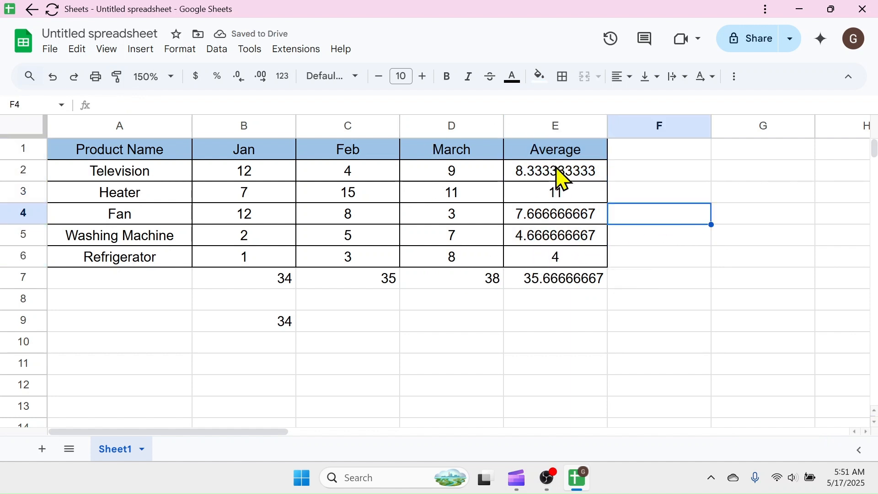
Reduce the averages in E2:E7 to whole numbers with no decimal places.
drag(558, 173, 574, 284)
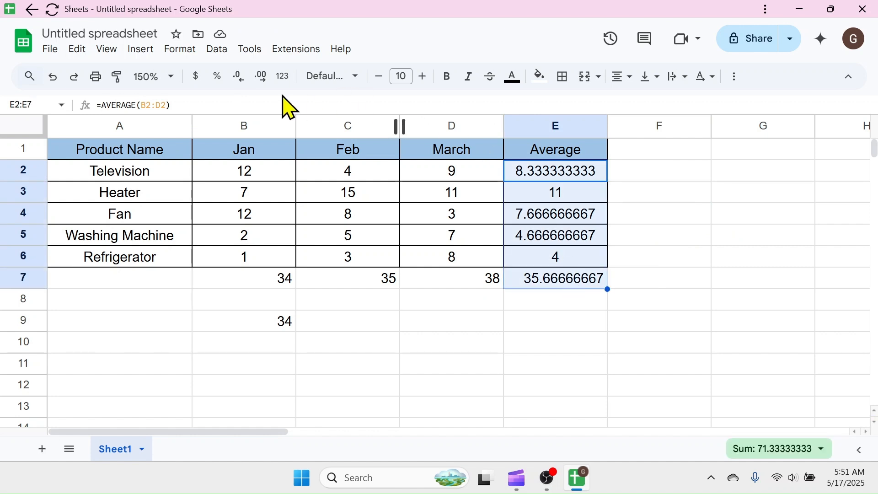
click(238, 79)
click(238, 78)
click(239, 79)
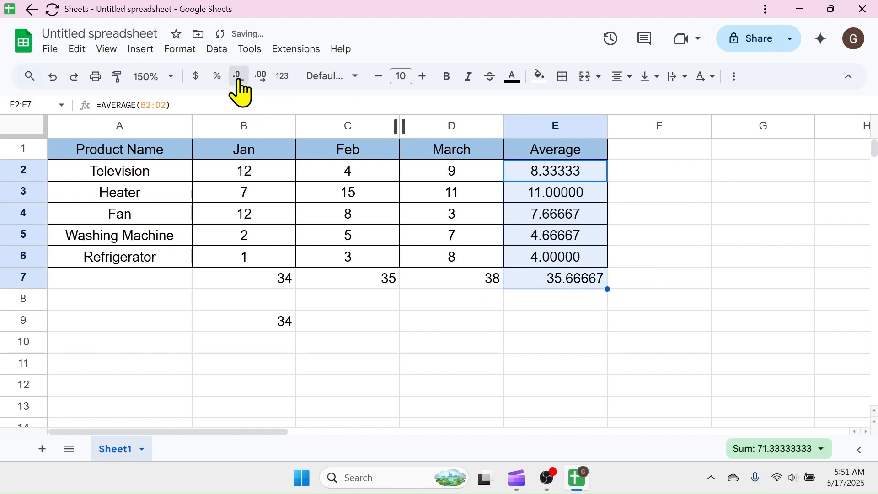
click(239, 79)
click(238, 79)
click(238, 78)
click(239, 79)
click(239, 79)
click(660, 214)
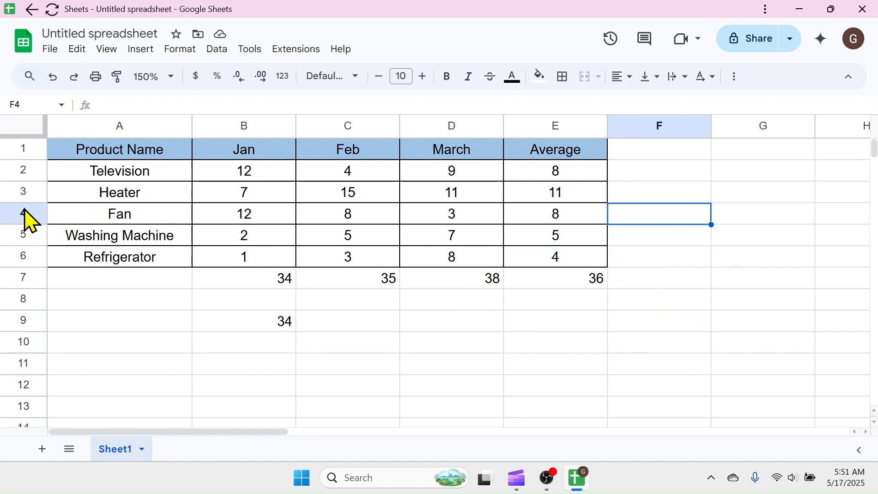
Insert a row above the Fan row and enter Mixture Grinder as its product name.
right_click(30, 224)
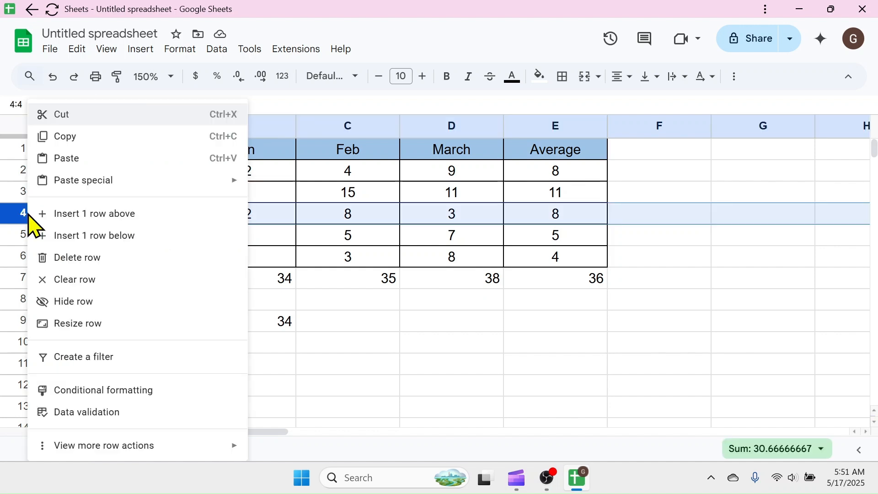
click(102, 223)
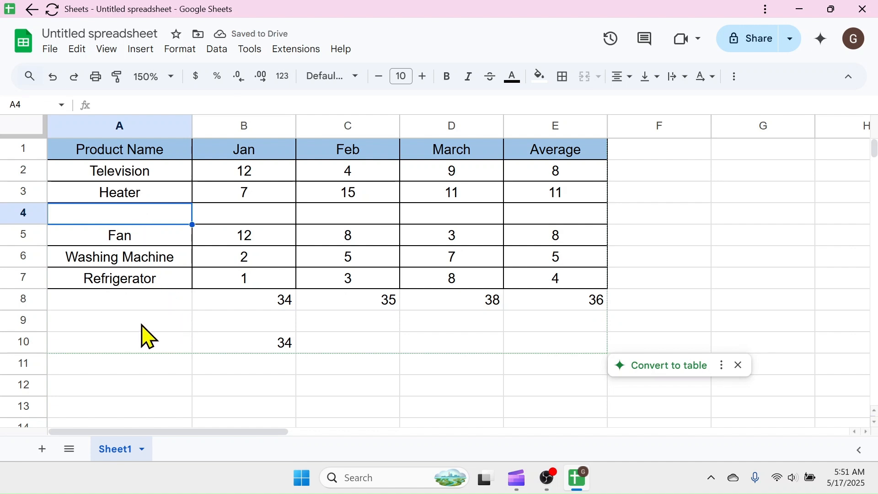
text(Mi)
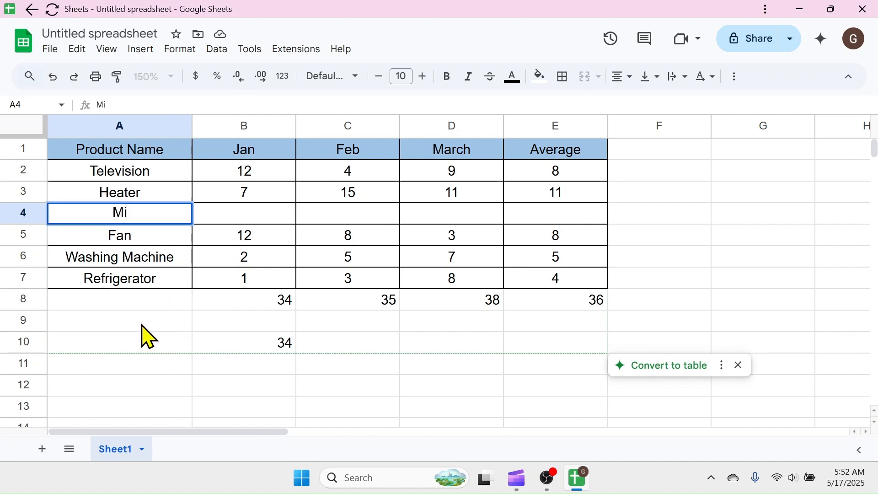
text(xture Grinder)
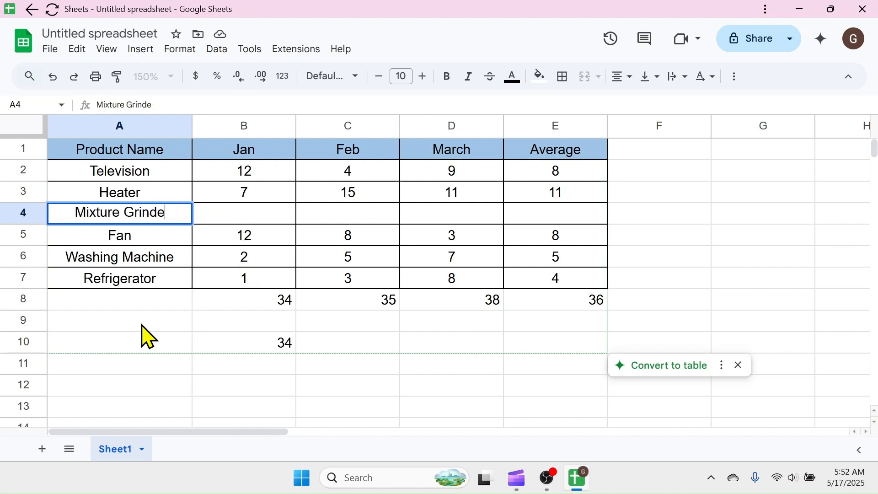
Enter 7, 11 and 4 as the Jan, Feb and March values for Mixture Grinder.
key(Tab)
text(7)
key(Tab)
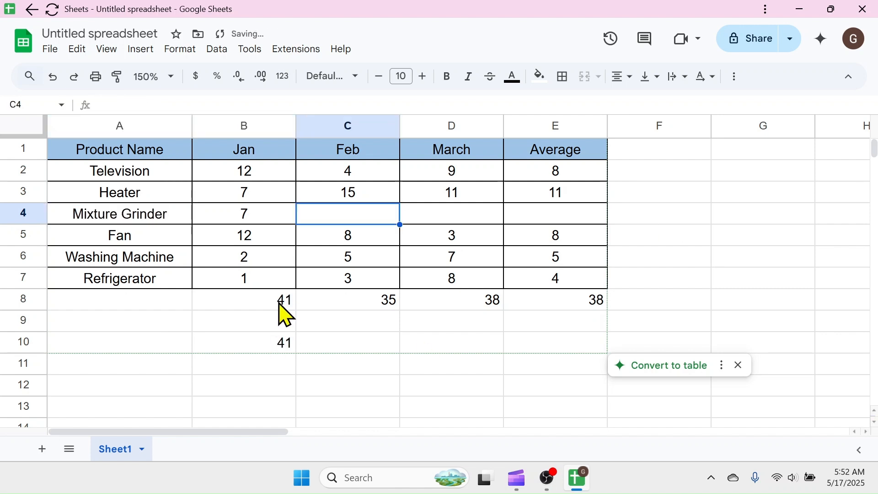
text(11)
key(Tab)
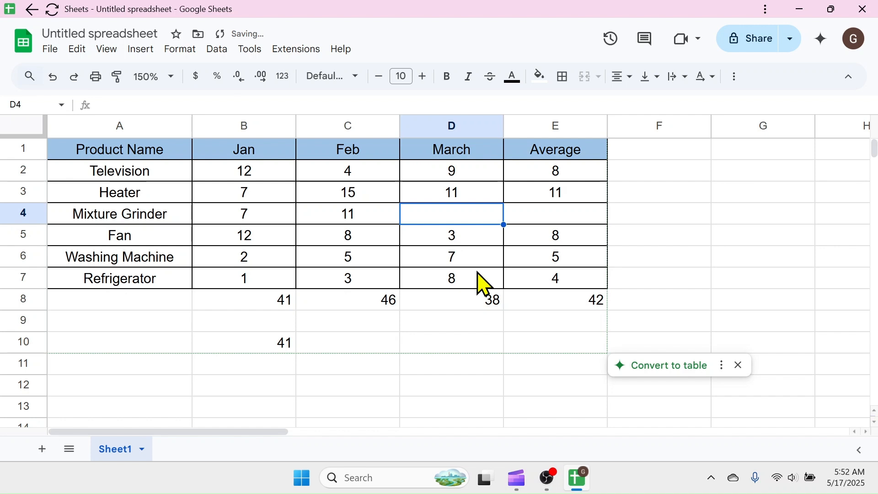
text(4)
click(485, 307)
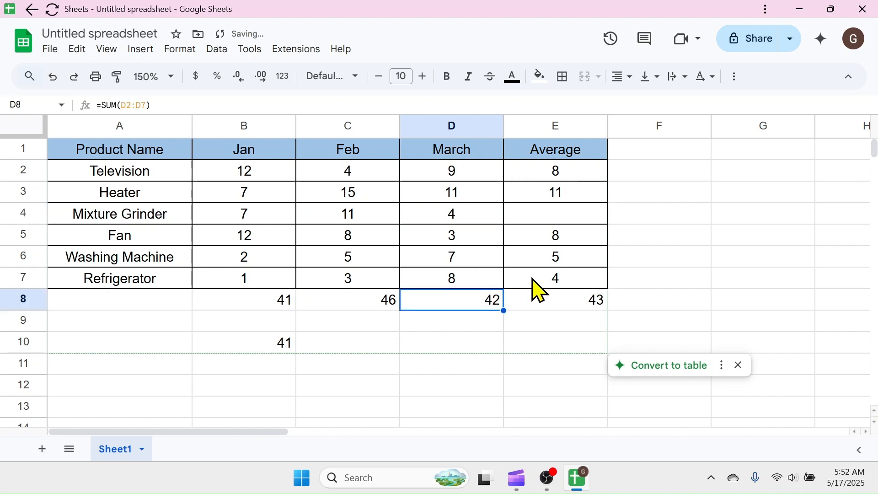
Fill the average formula from E3 down into E4 for the Mixture Grinder row.
click(574, 211)
click(583, 195)
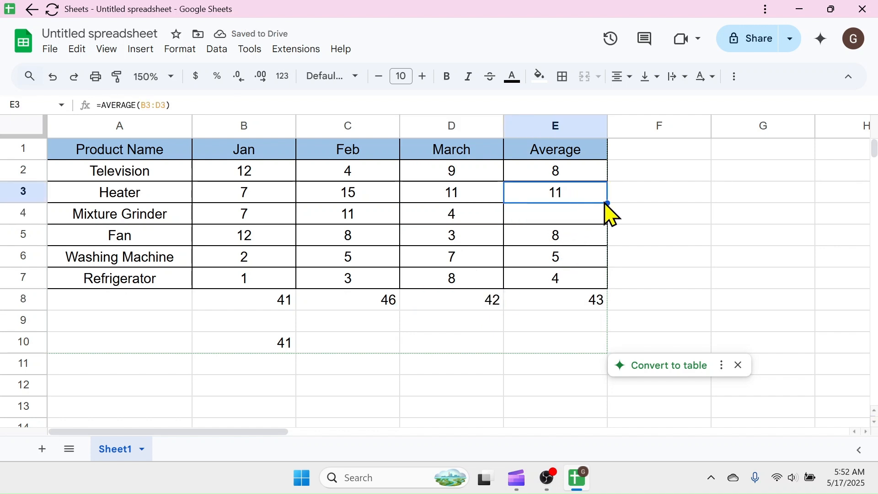
drag(611, 206, 601, 219)
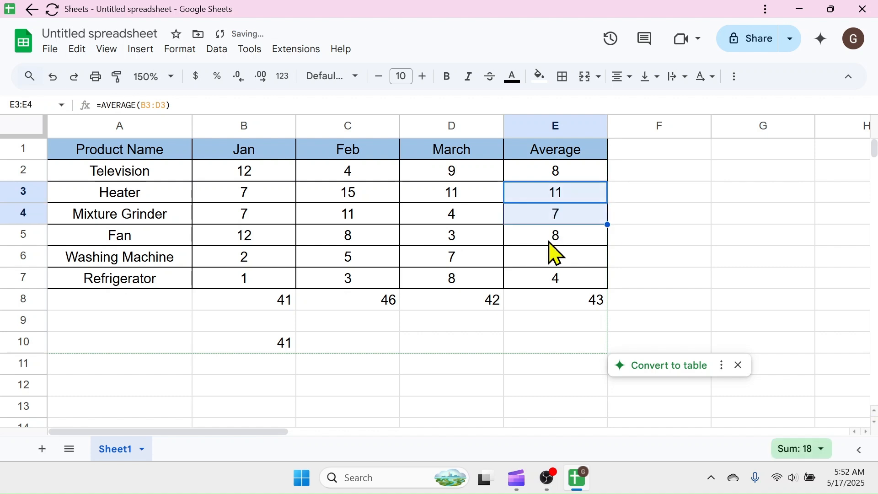
click(651, 219)
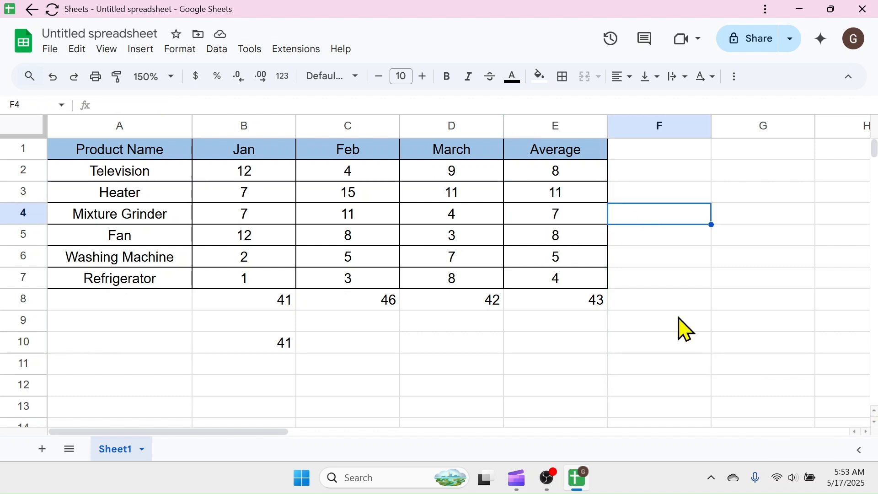
Add the label Maximum Sold Qty in A11, below the sales table.
click(148, 364)
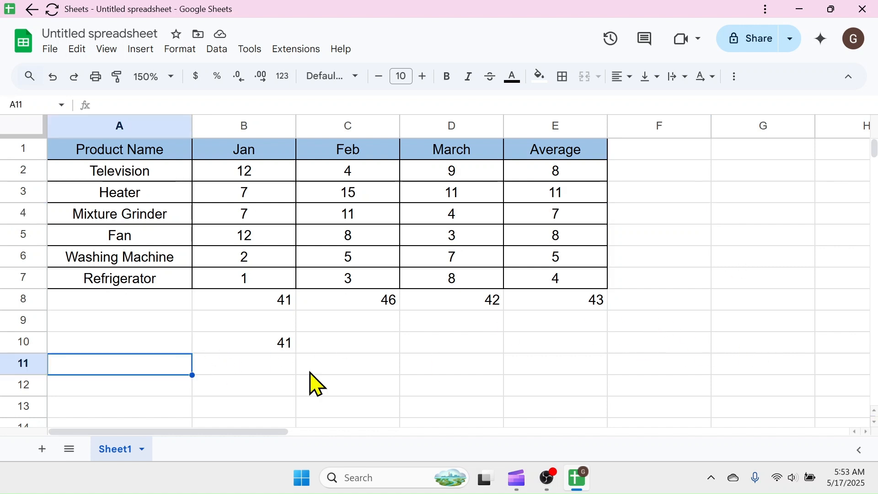
text(Maxi)
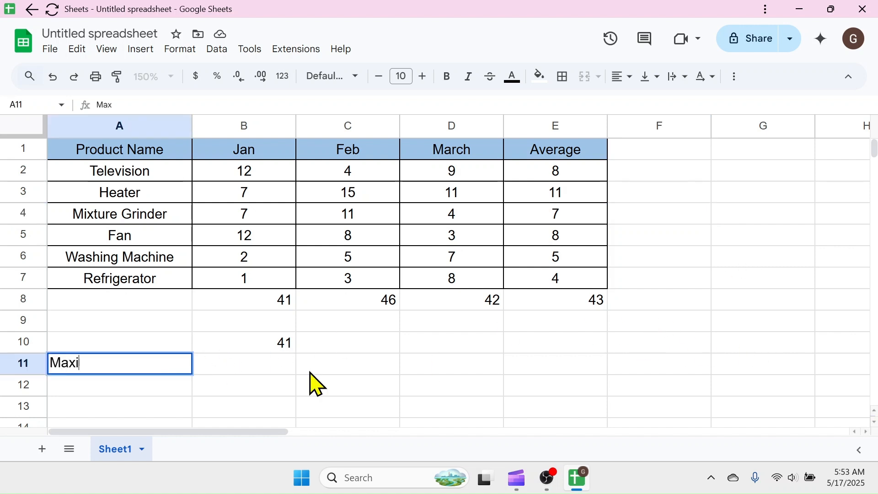
text(mum Sold Q)
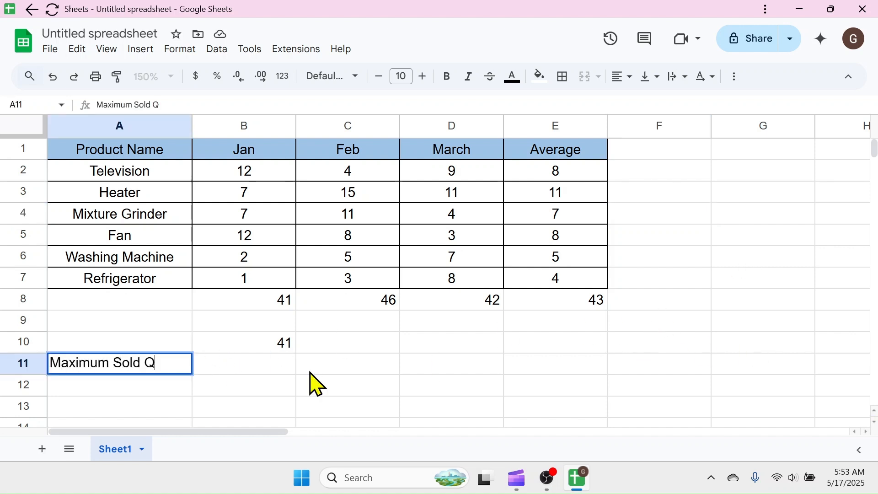
text(ty)
Enter =MAX(B2:B7) in B11 and fill the formula across to D11.
key(Tab)
text(=MAX)
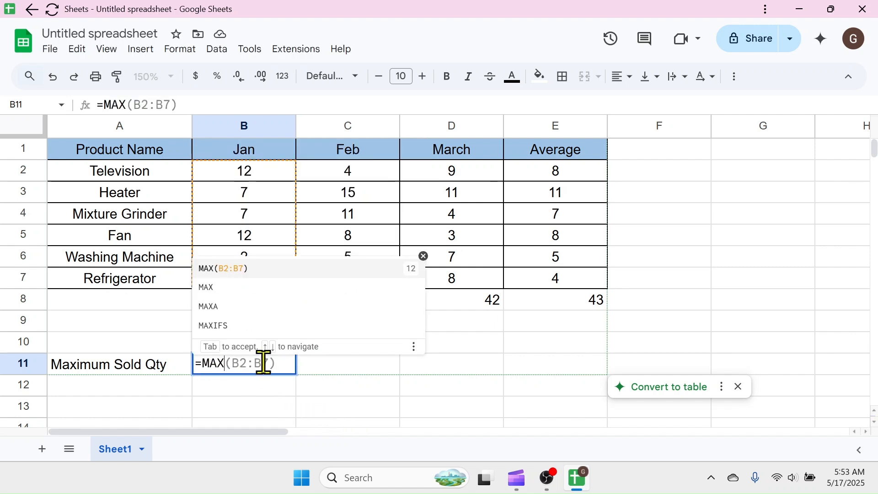
key(Tab)
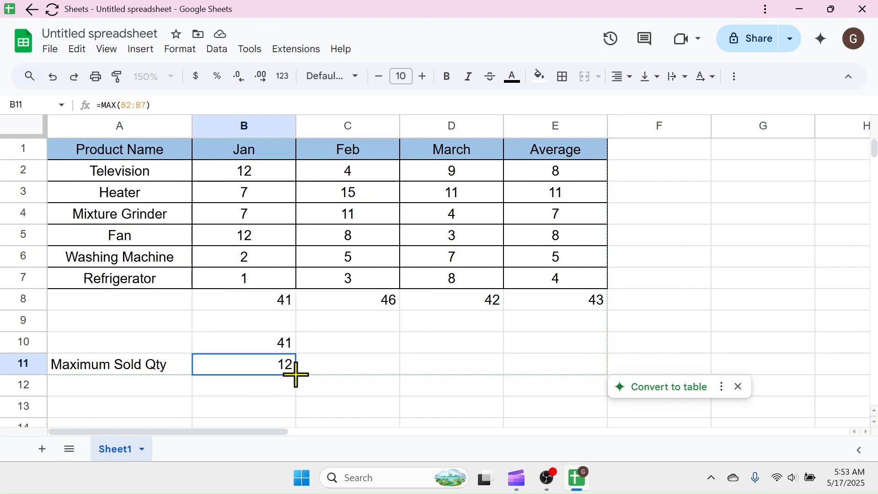
drag(296, 375, 455, 374)
click(763, 257)
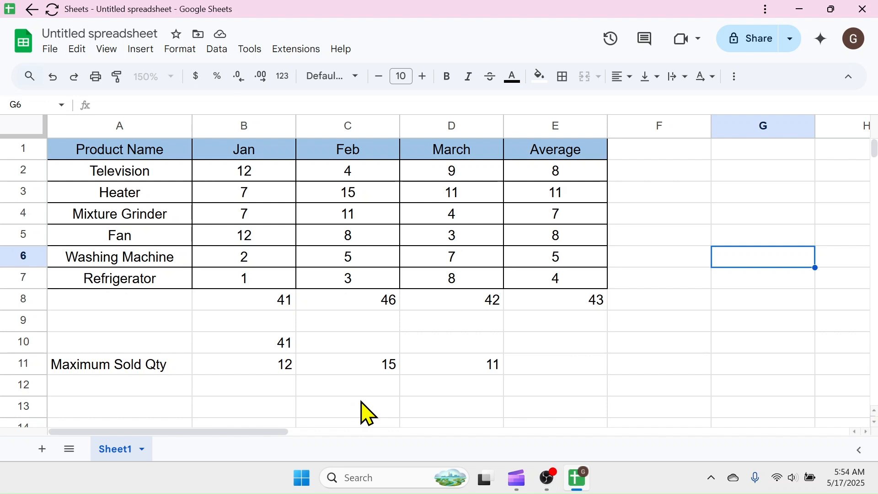
Add the headings Class, Male Students and Female Students in H2:J2, in the empty area beside the sales table.
drag(209, 431, 173, 438)
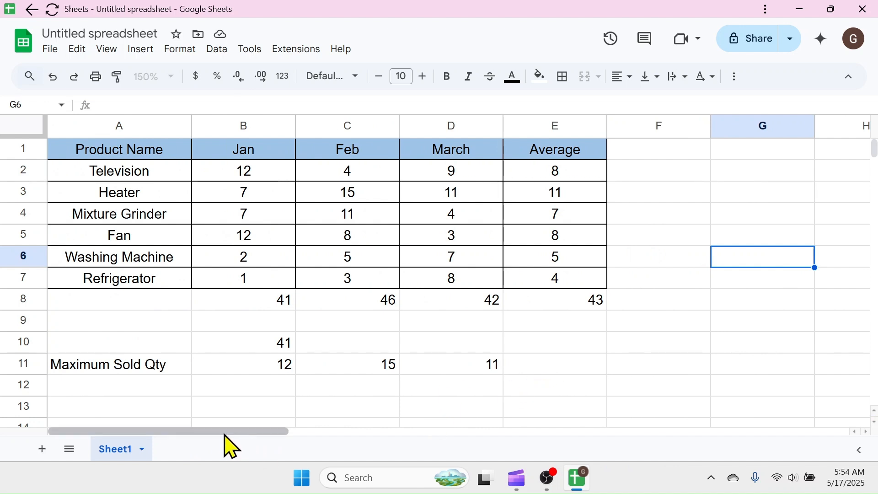
drag(224, 434, 339, 432)
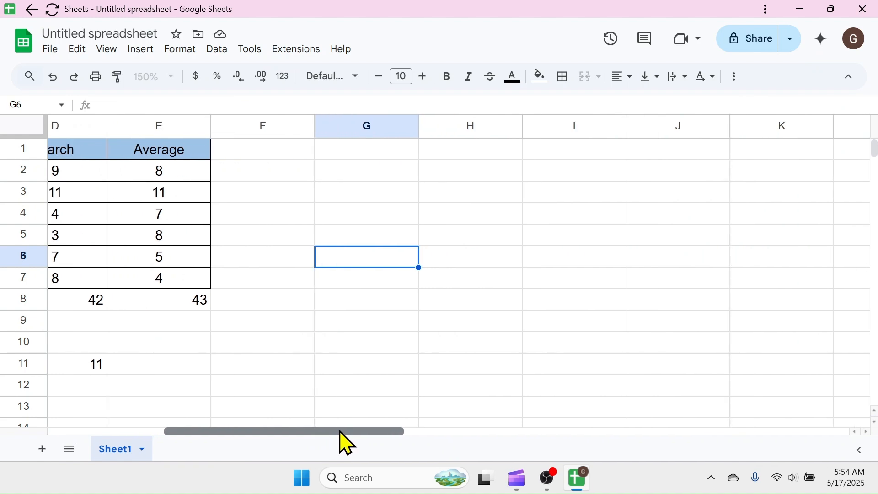
click(406, 168)
click(467, 176)
text(Class)
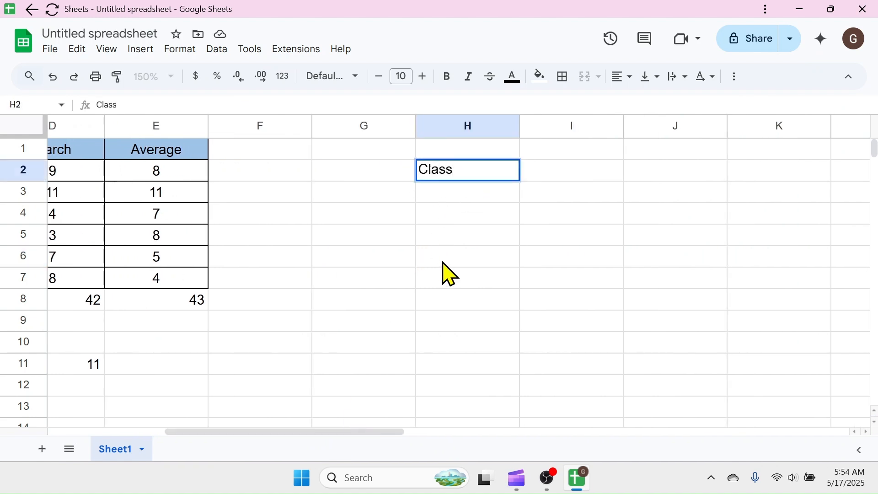
key(Tab)
text(Male Students)
key(Tab)
text(Female)
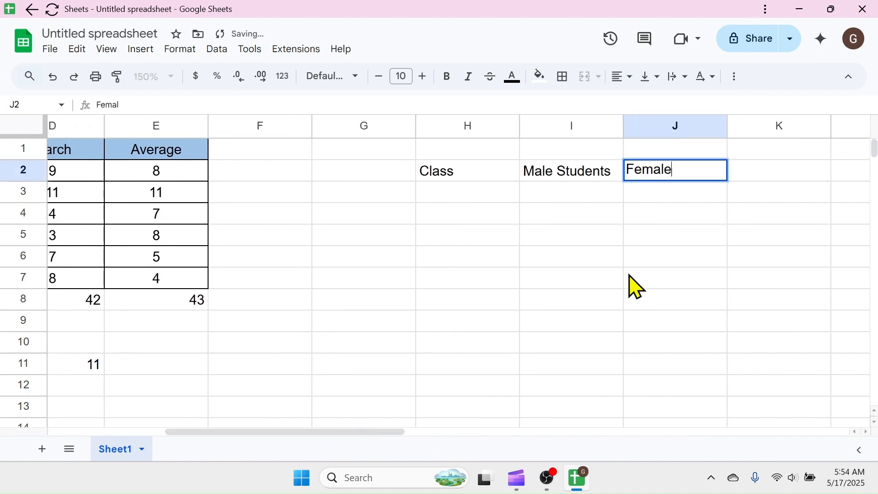
text( Students)
key(Return)
Fill the row below the headings with class 3, 55 male students and 37 female students.
text(3)
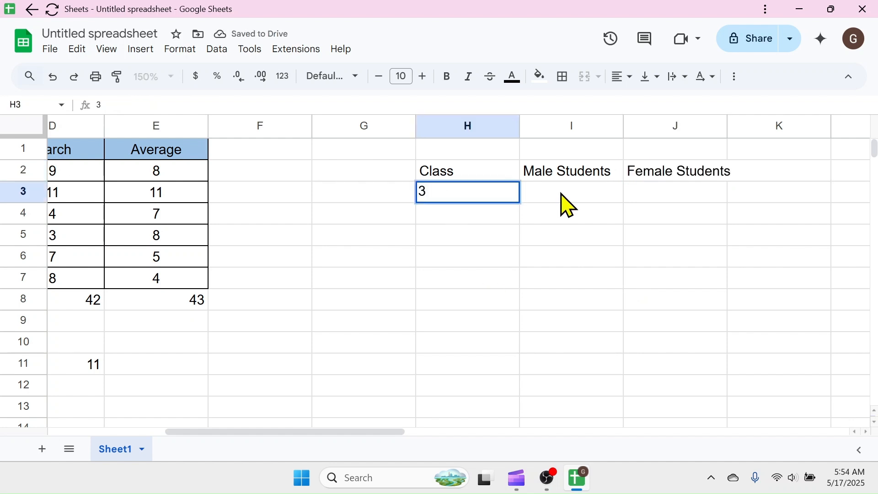
key(Tab)
text(55)
key(Tab)
text(37)
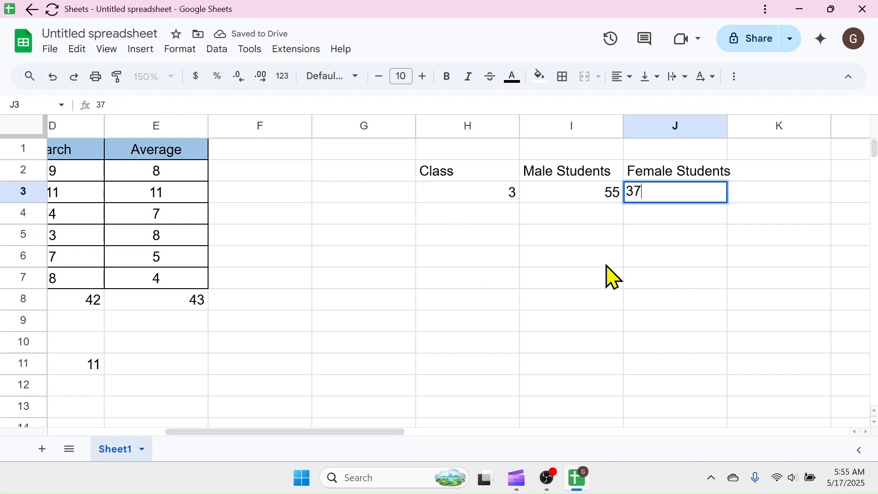
scroll(777, 242, left, 1)
key(Down)
Insert a chart from the male and female student data in I2:J3.
drag(626, 183, 727, 198)
click(141, 49)
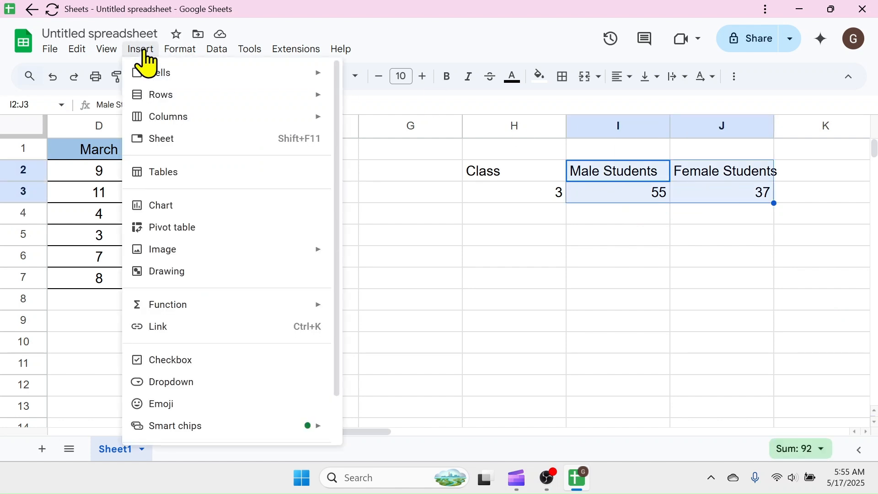
click(168, 206)
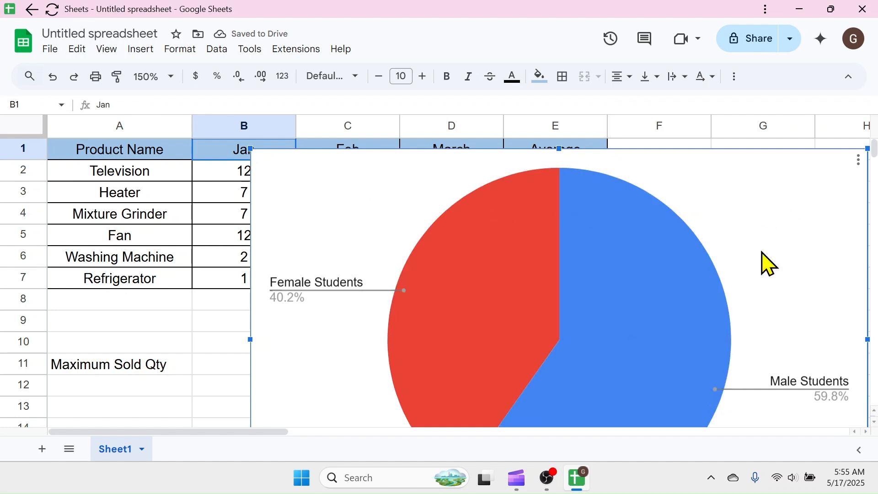
Shrink the pie chart and move it over columns B to E, at about rows 6 to 15.
drag(250, 150, 455, 276)
scroll(570, 283, down, 1)
drag(454, 190, 500, 217)
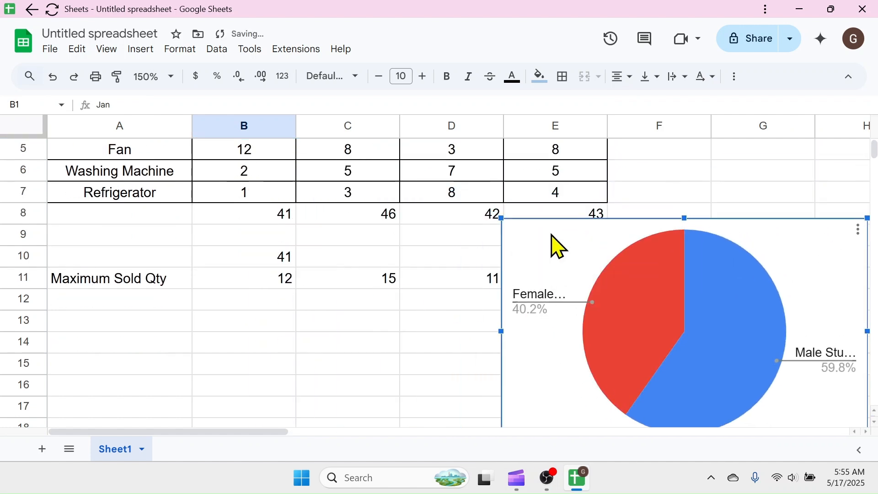
drag(548, 232, 270, 169)
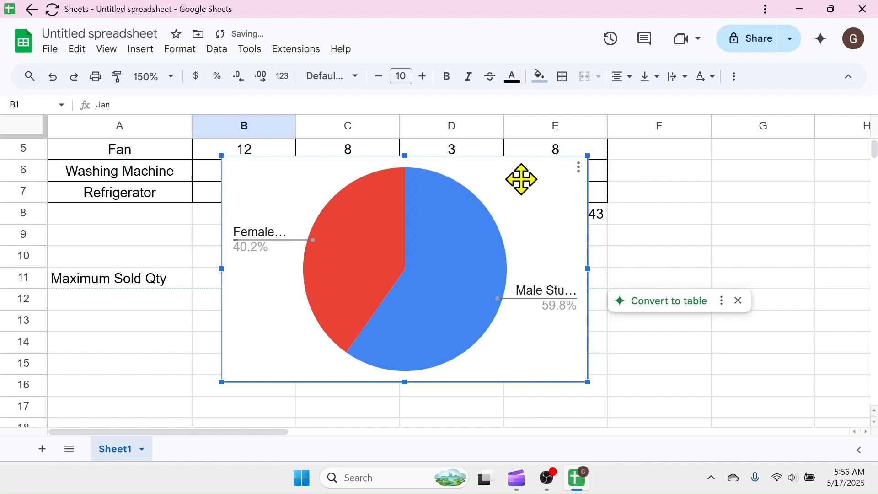
Open the pie chart's editor and try the Column chart type before changing the chart to a Bar chart.
double_click(521, 180)
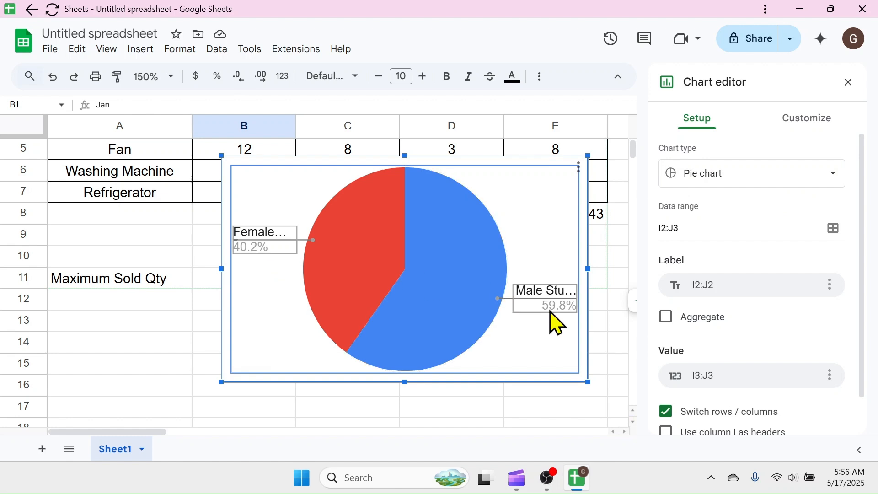
click(795, 119)
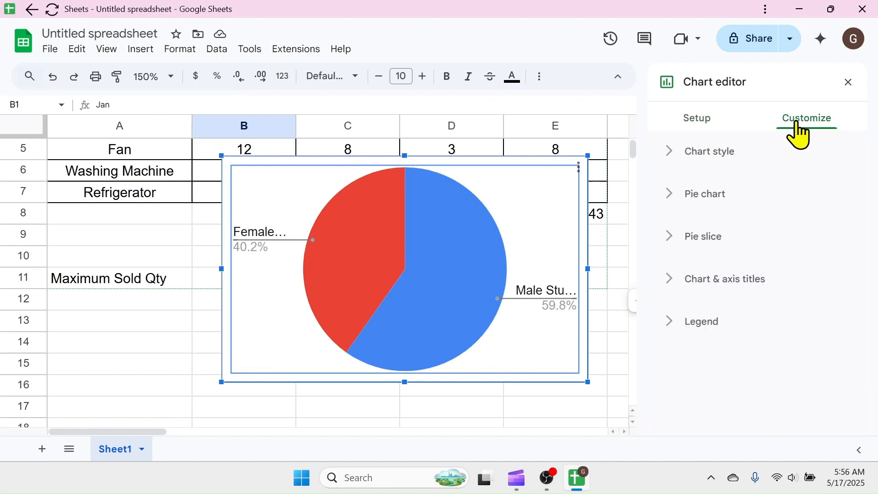
click(691, 124)
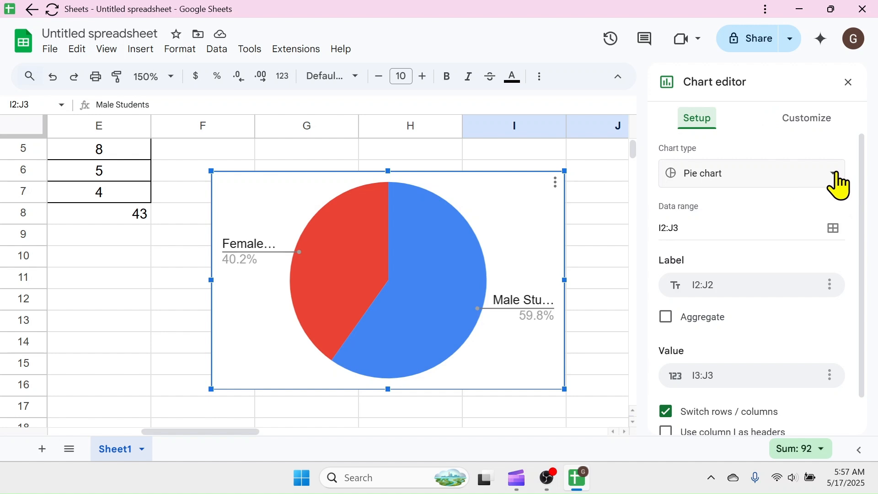
click(840, 181)
click(800, 257)
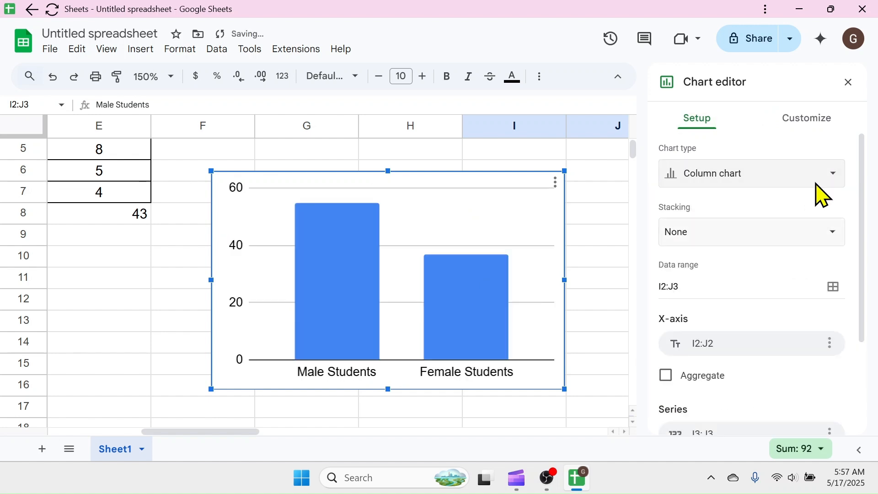
click(836, 180)
click(696, 317)
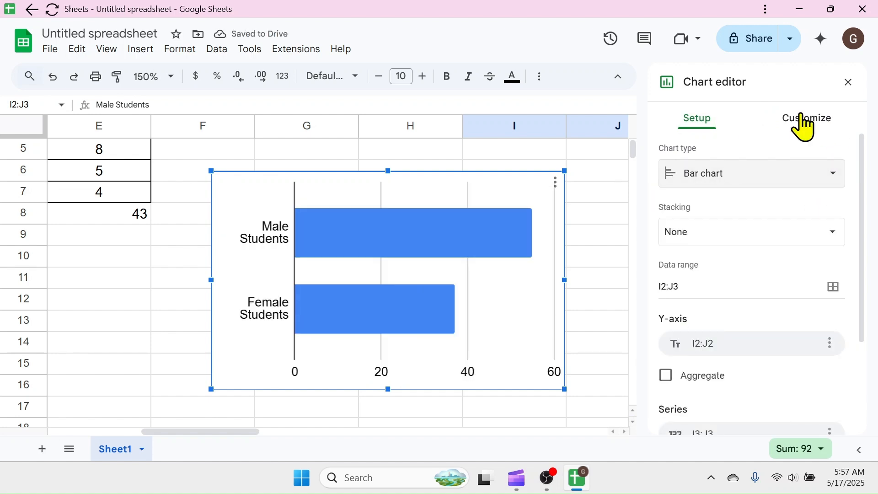
Set the bar chart's background color to light blue and return to the sheet.
click(805, 120)
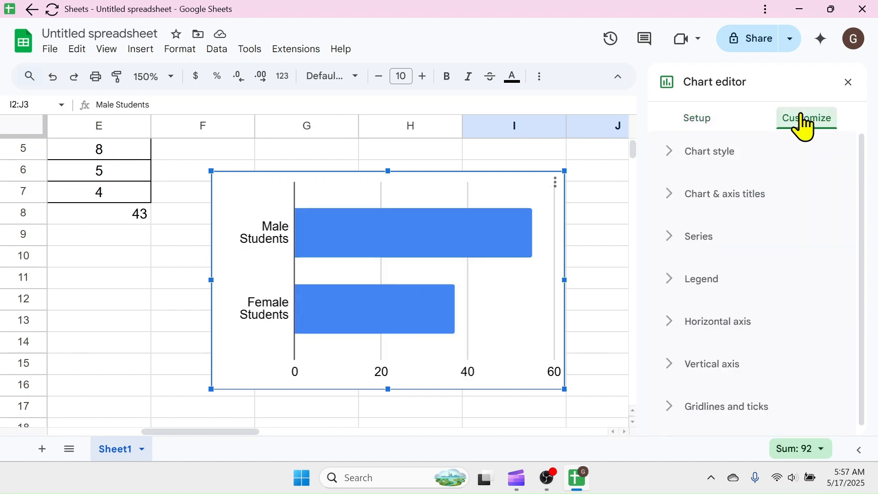
click(668, 153)
click(699, 209)
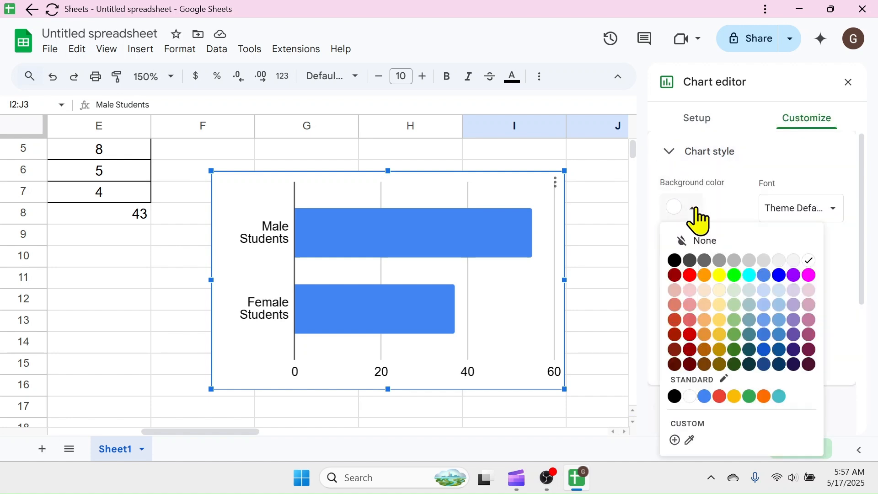
click(776, 311)
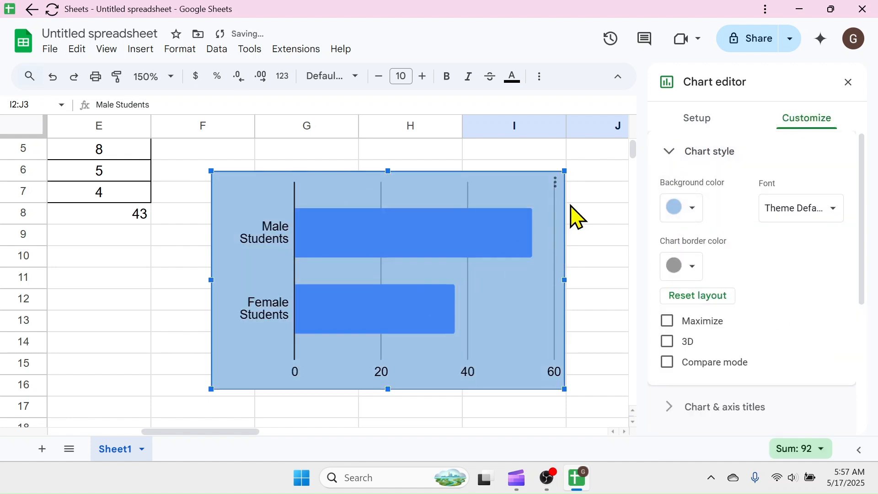
click(132, 285)
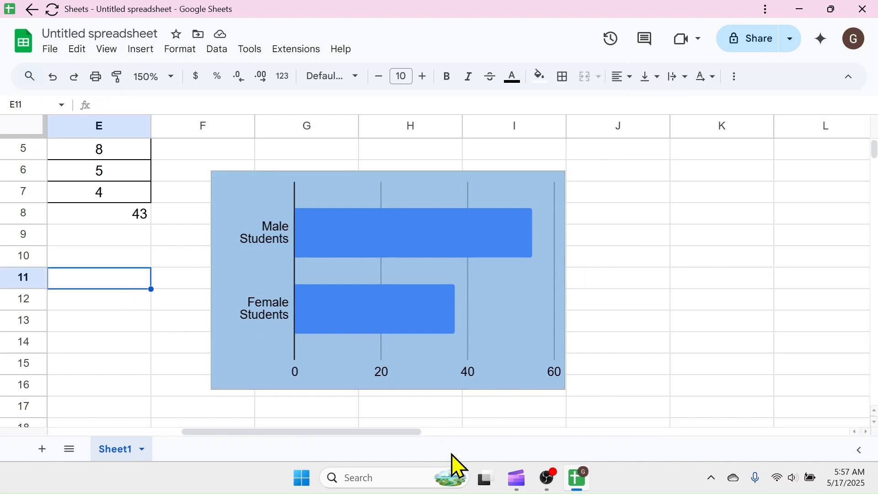
Start sharing the spreadsheet and save it under the name Sample Data.
drag(393, 439, 237, 452)
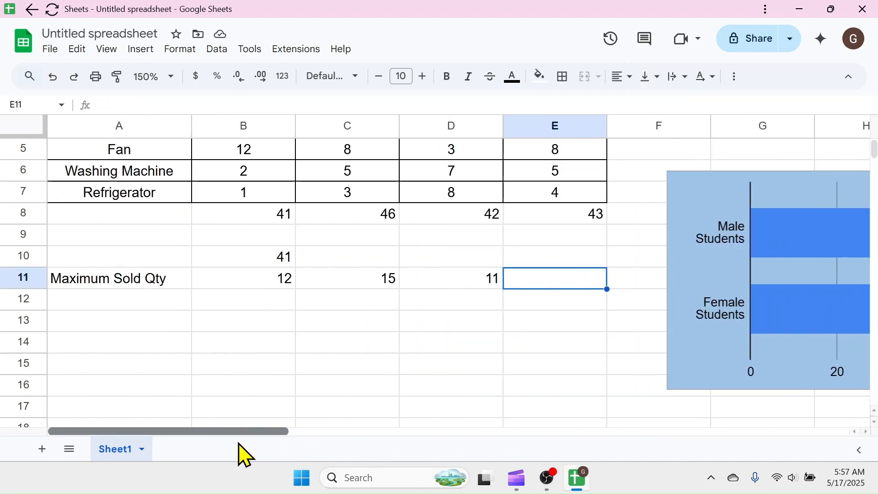
scroll(428, 274, up, 2)
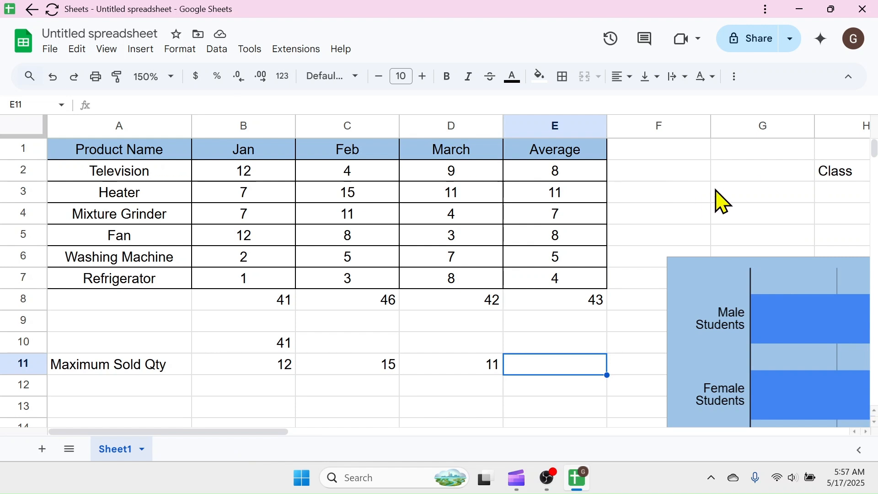
click(747, 49)
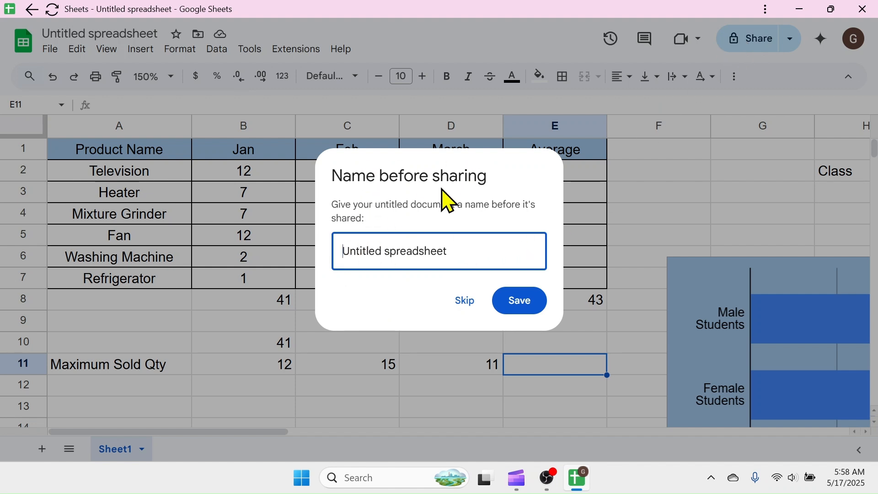
drag(462, 251, 338, 254)
text(Sample Data)
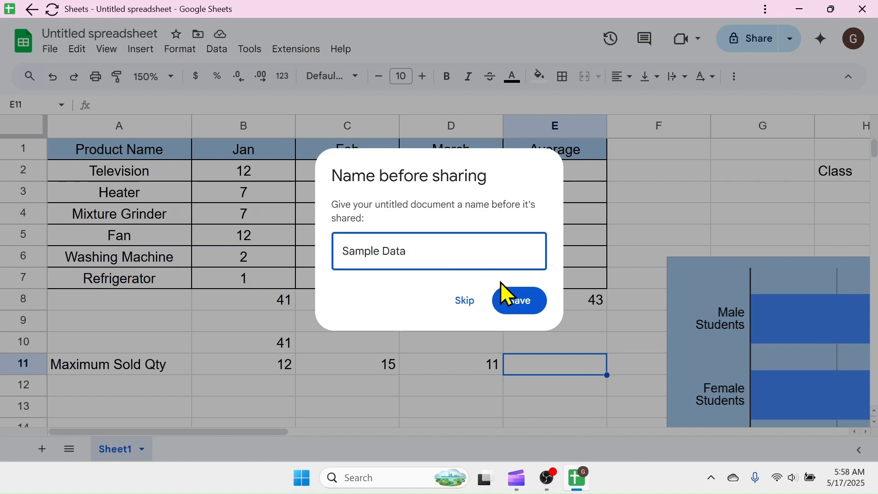
click(515, 300)
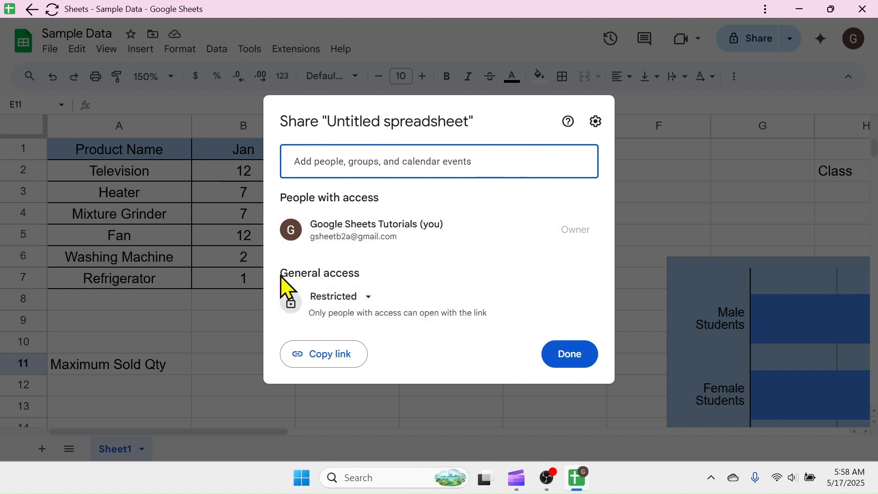
Set general access to Anyone with the link in the Viewer role, copy the sharing link and close the sharing settings.
click(369, 300)
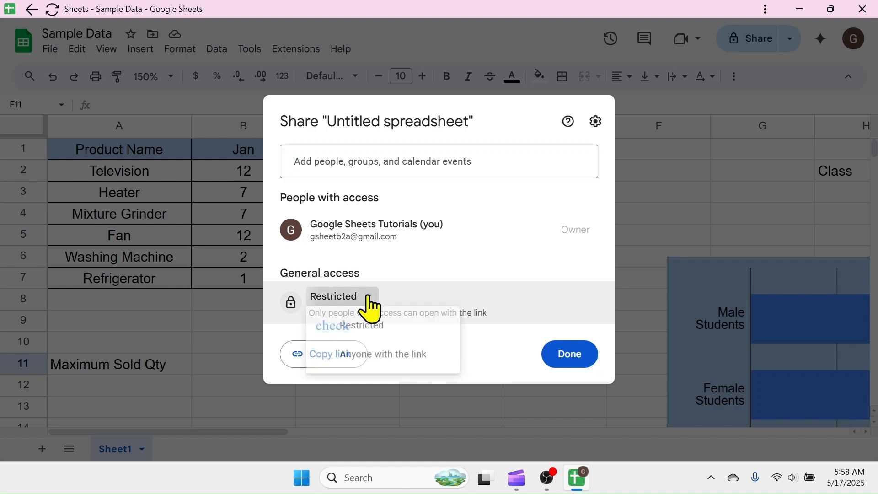
click(373, 364)
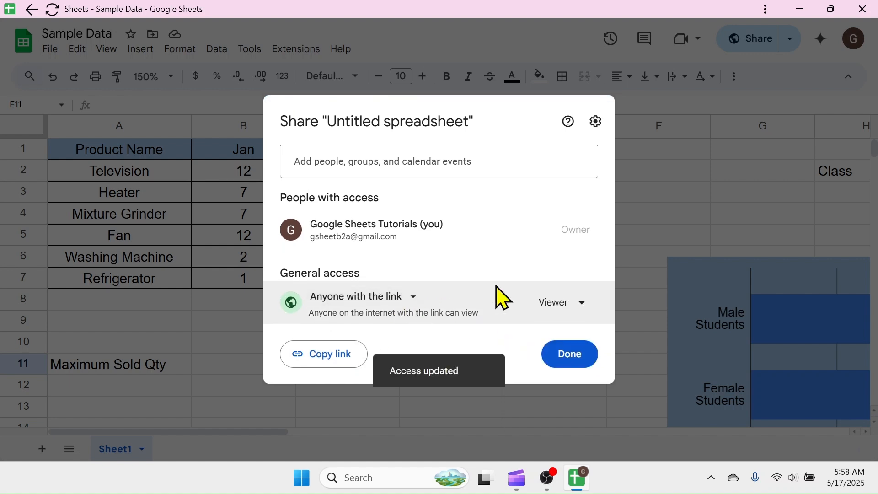
click(579, 303)
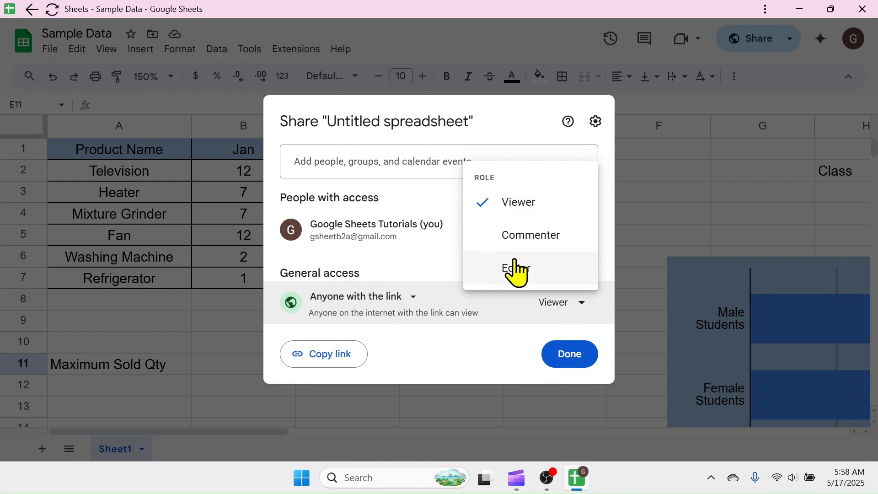
click(521, 203)
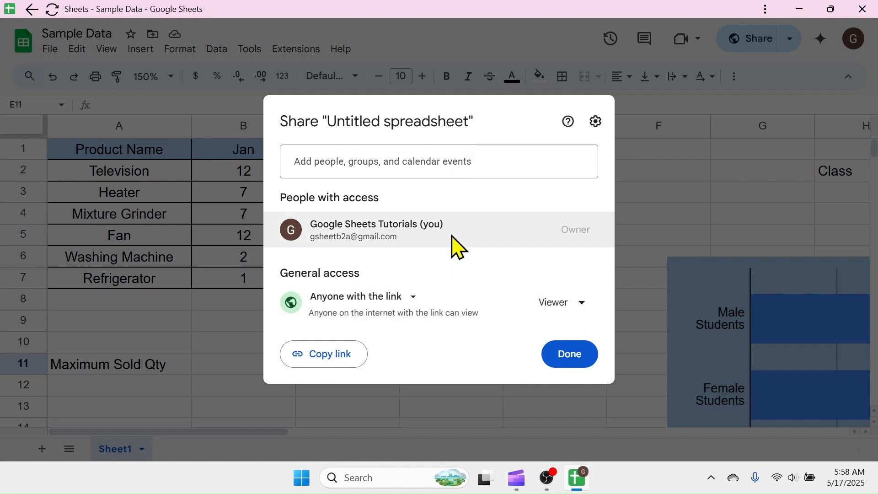
click(320, 361)
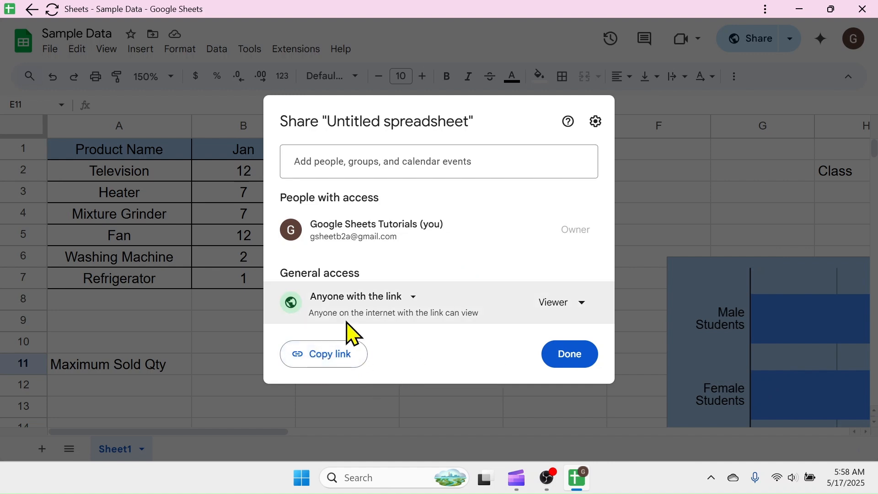
click(570, 354)
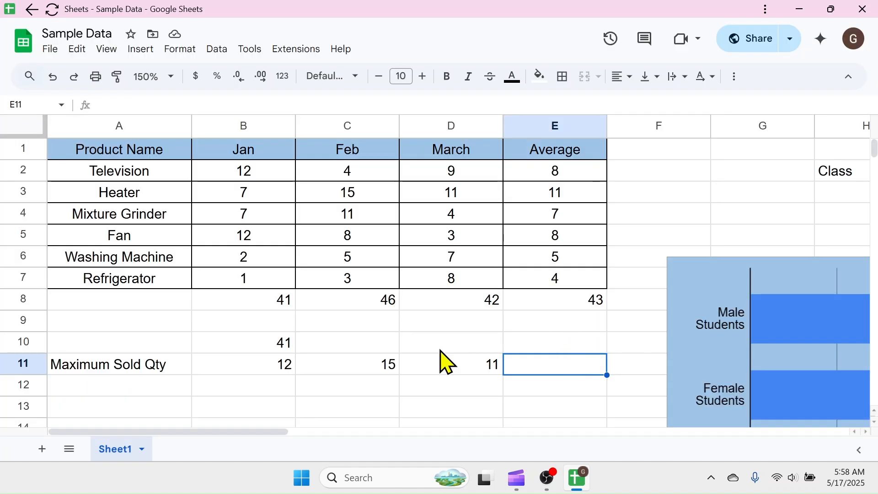